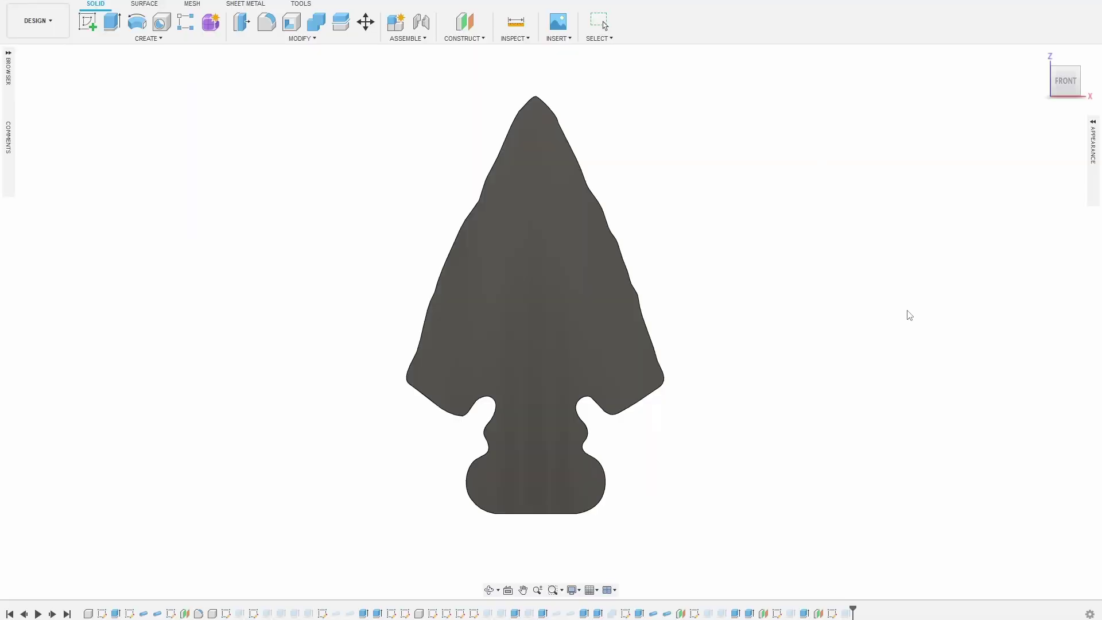
{"action": "middle_click_drag", "start_coordinate": [849, 310], "coordinate": [305, 339], "text": "shift"}
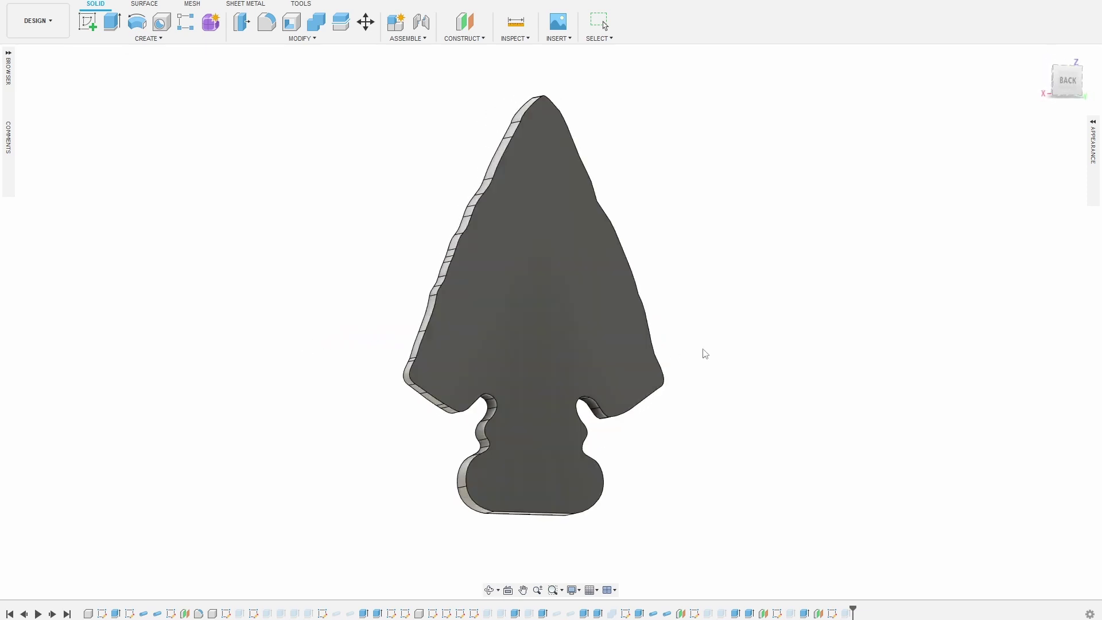
{"action": "mouse_move", "coordinate": [704, 347]}
{"action": "middle_mouse_down", "text": "shift"}
{"action": "mouse_move", "coordinate": [691, 277]}
{"action": "mouse_move", "coordinate": [689, 330]}
{"action": "mouse_move", "coordinate": [721, 379]}
{"action": "mouse_move", "coordinate": [683, 361]}
{"action": "mouse_move", "coordinate": [686, 339]}
{"action": "mouse_move", "coordinate": [692, 352]}
{"action": "middle_mouse_up", "text": "shift"}
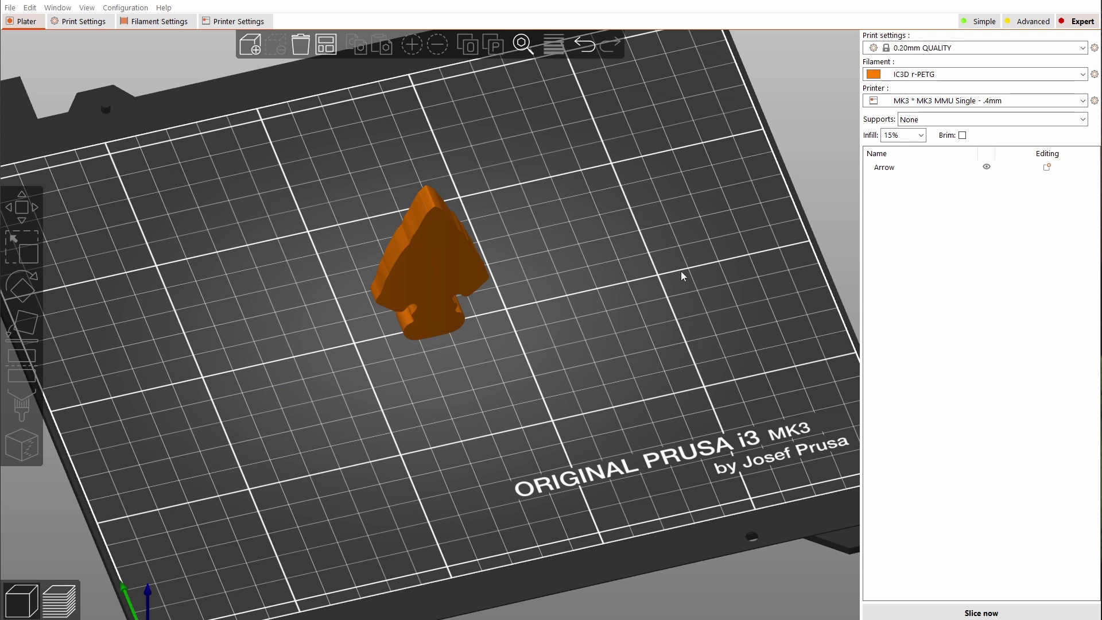
- Switch to PrusaSlicer, set the supports to Everywhere and slice the Arrow model
{"action": "left_click", "coordinate": [950, 120]}
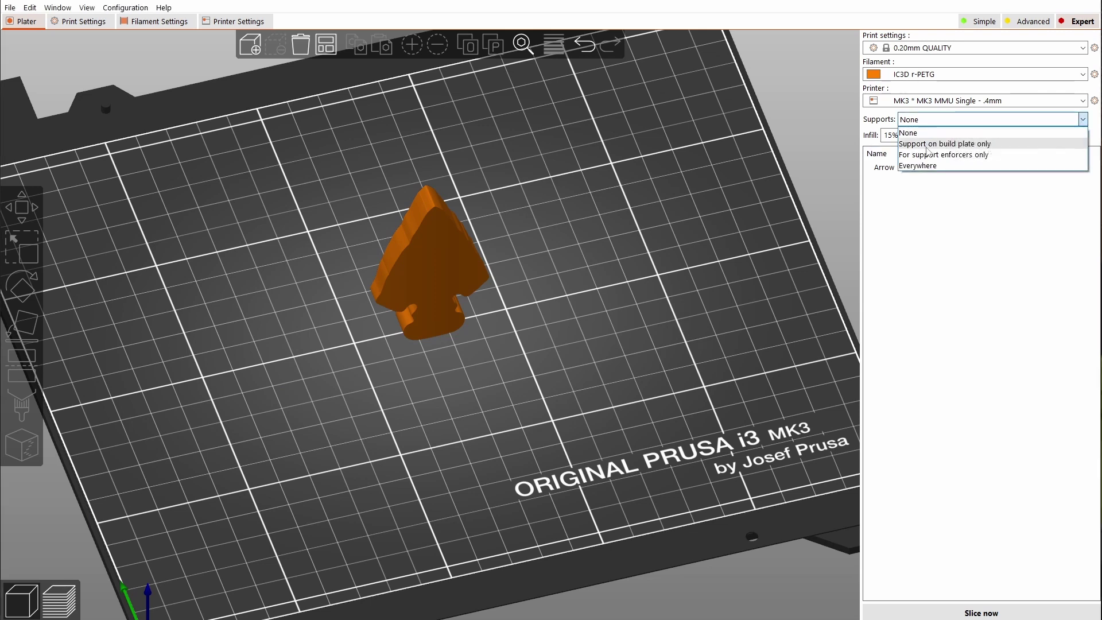
{"action": "left_click", "coordinate": [927, 166]}
{"action": "left_click", "coordinate": [982, 613]}
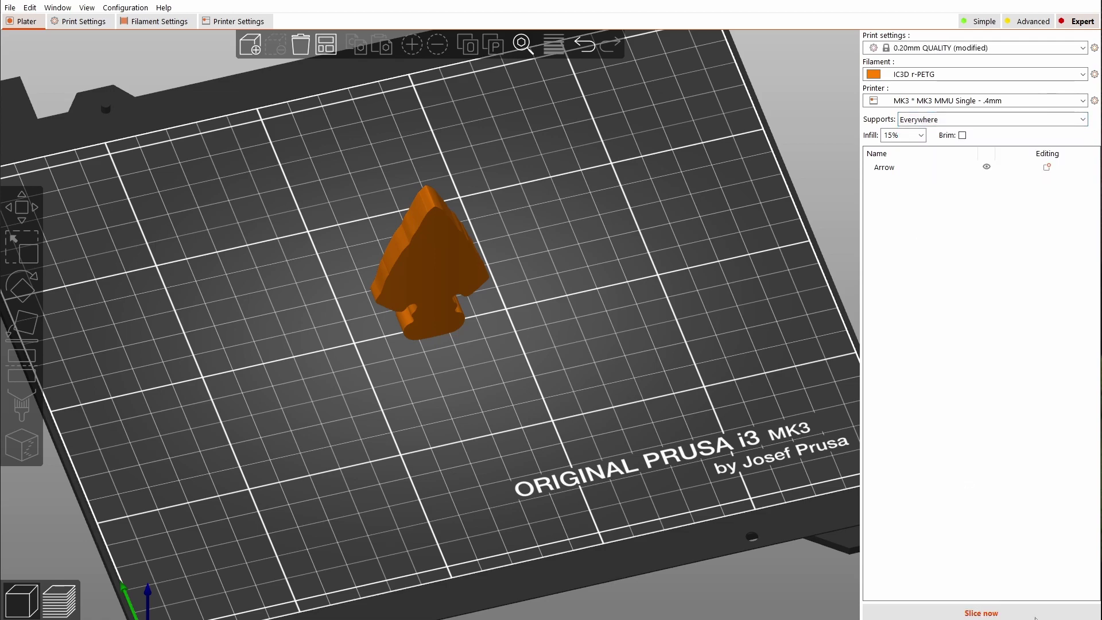
- Examine the generated supports under the arrowhead's barbs and around its base from several angles
{"action": "scroll", "coordinate": [538, 363], "scroll_direction": "up", "scroll_amount": 5}
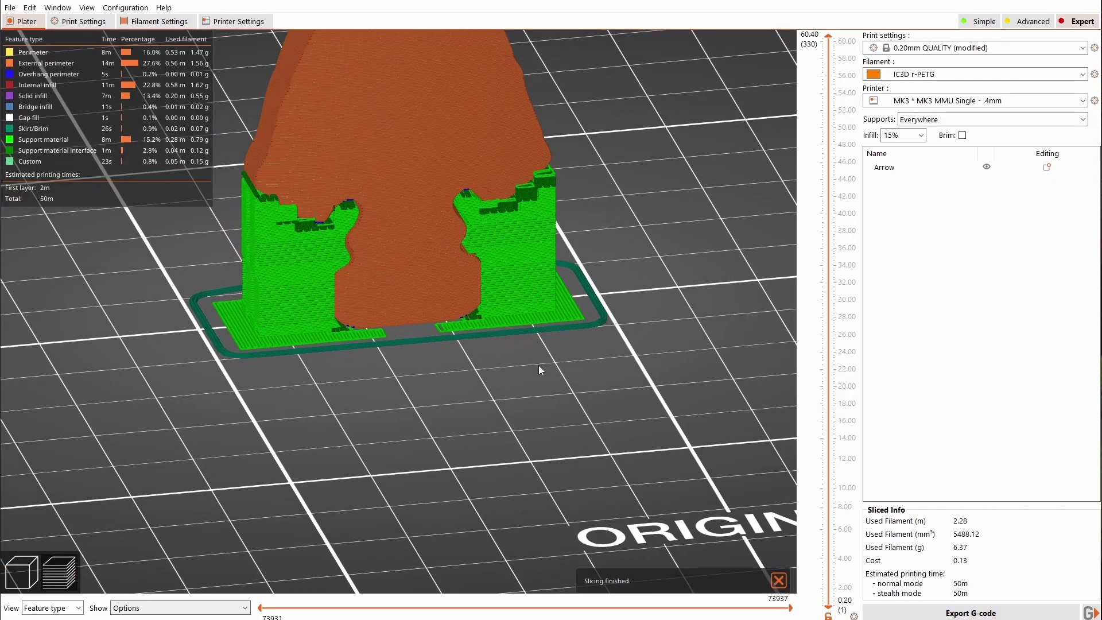
{"action": "left_click_drag", "start_coordinate": [538, 363], "coordinate": [667, 191]}
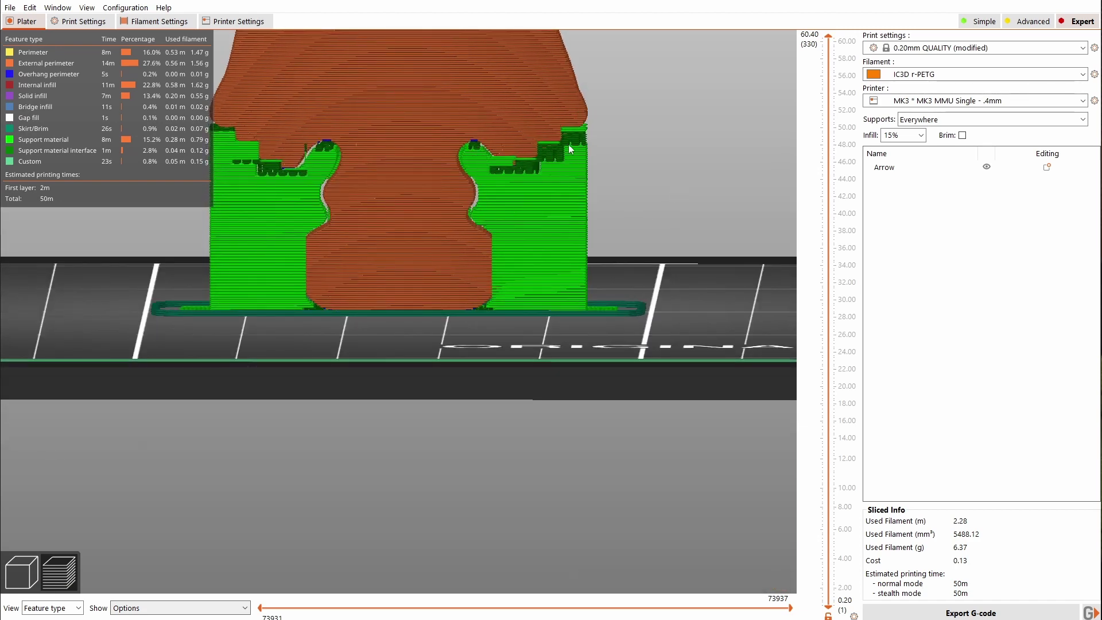
{"action": "left_click_drag", "start_coordinate": [585, 262], "coordinate": [386, 246]}
{"action": "left_click_drag", "start_coordinate": [545, 260], "coordinate": [451, 439]}
{"action": "right_click_drag", "start_coordinate": [451, 436], "coordinate": [506, 470]}
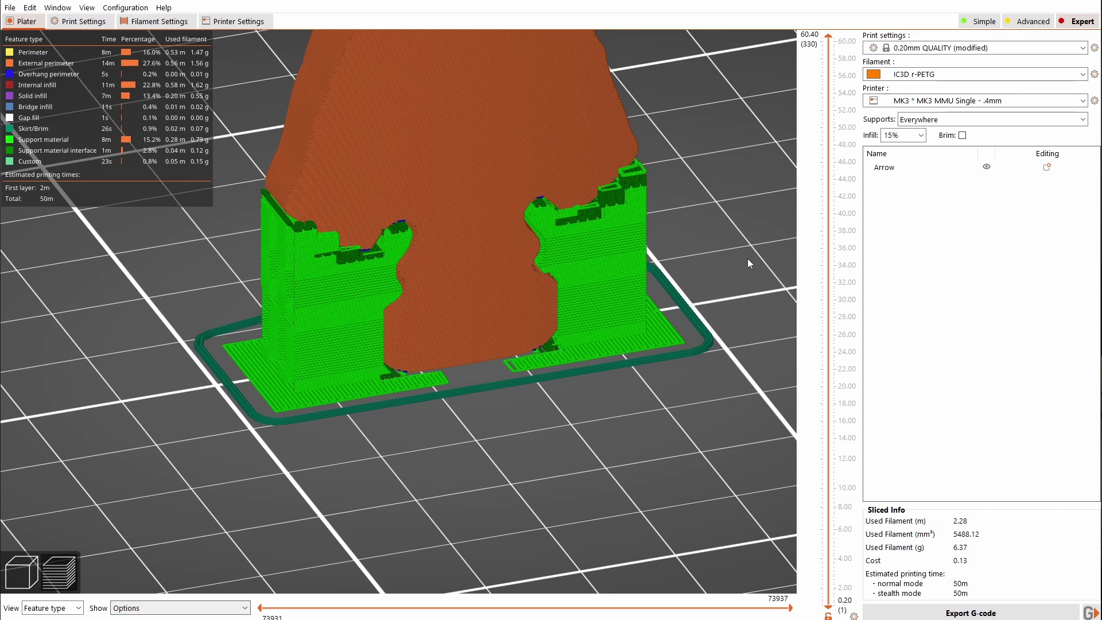
{"action": "left_click_drag", "start_coordinate": [764, 169], "coordinate": [735, 154]}
- Restrict the supports to Support on build plate only and slice the Arrow model again
{"action": "left_click", "coordinate": [931, 122]}
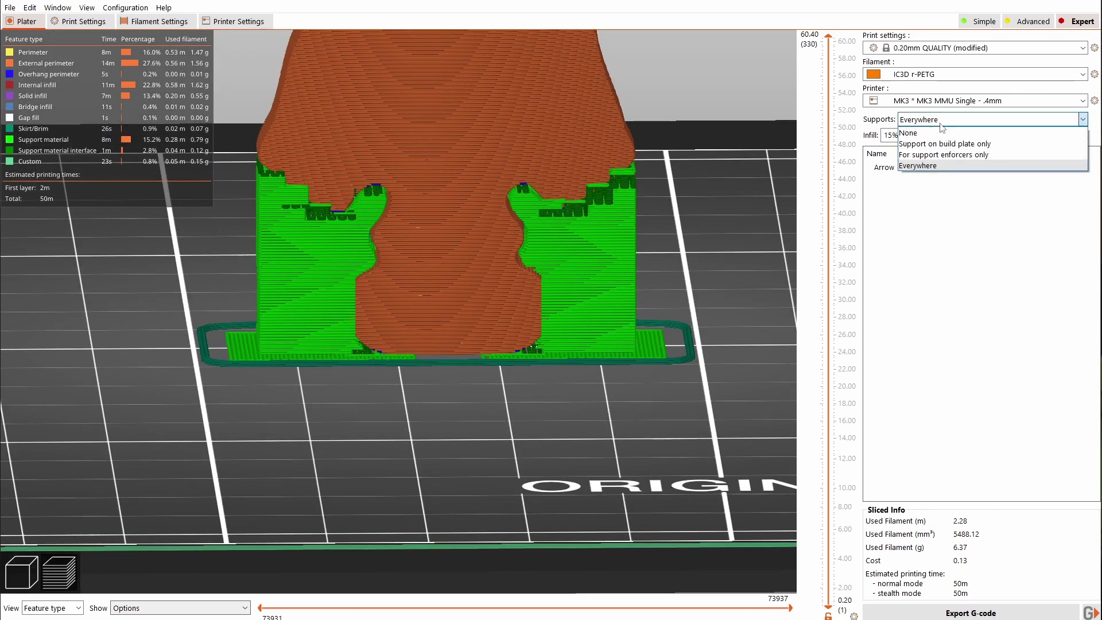
{"action": "left_click", "coordinate": [1004, 144]}
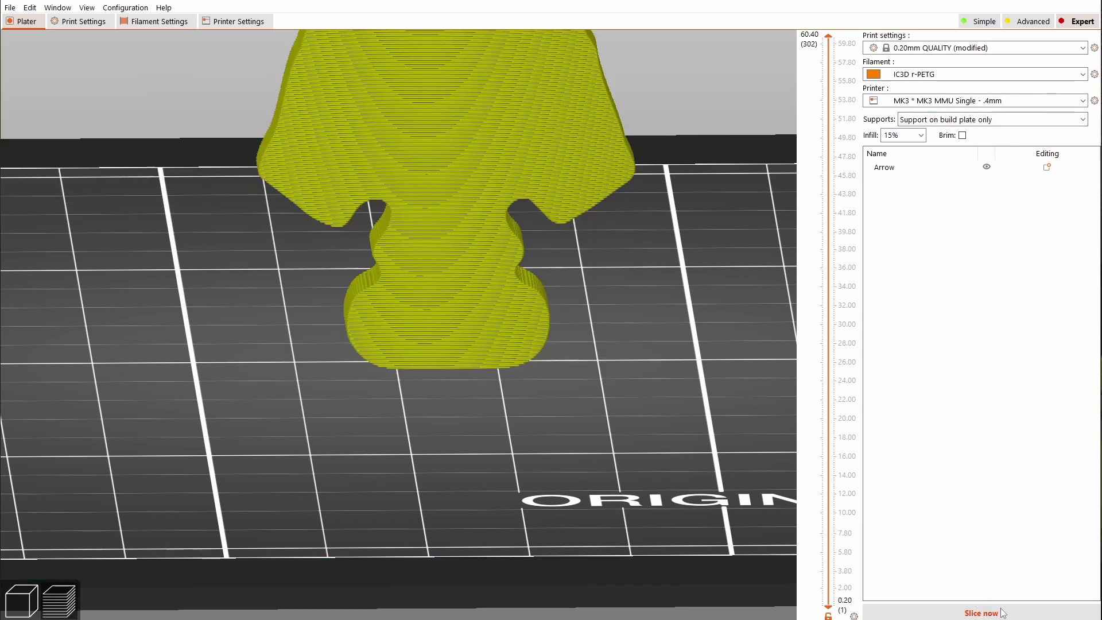
{"action": "left_click", "coordinate": [1000, 613]}
- Examine the build-plate-only supports from several angles and inspect the layers where the barbs begin
{"action": "left_click_drag", "start_coordinate": [721, 336], "coordinate": [722, 331]}
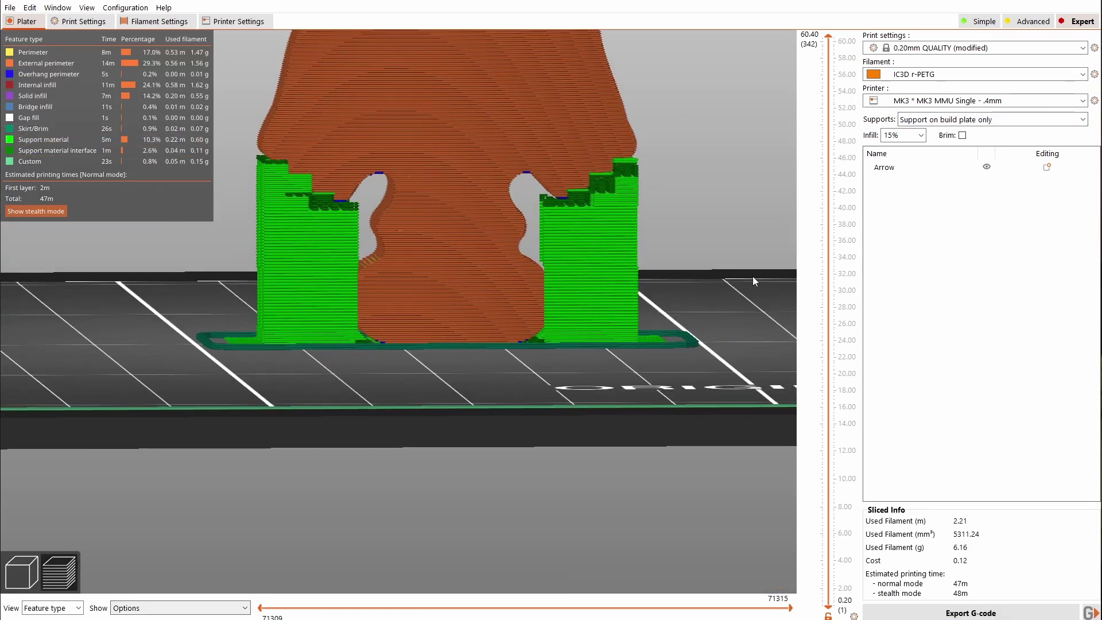
{"action": "mouse_move", "coordinate": [756, 274]}
{"action": "left_mouse_down"}
{"action": "mouse_move", "coordinate": [756, 264]}
{"action": "mouse_move", "coordinate": [772, 269]}
{"action": "mouse_move", "coordinate": [742, 266]}
{"action": "left_mouse_up"}
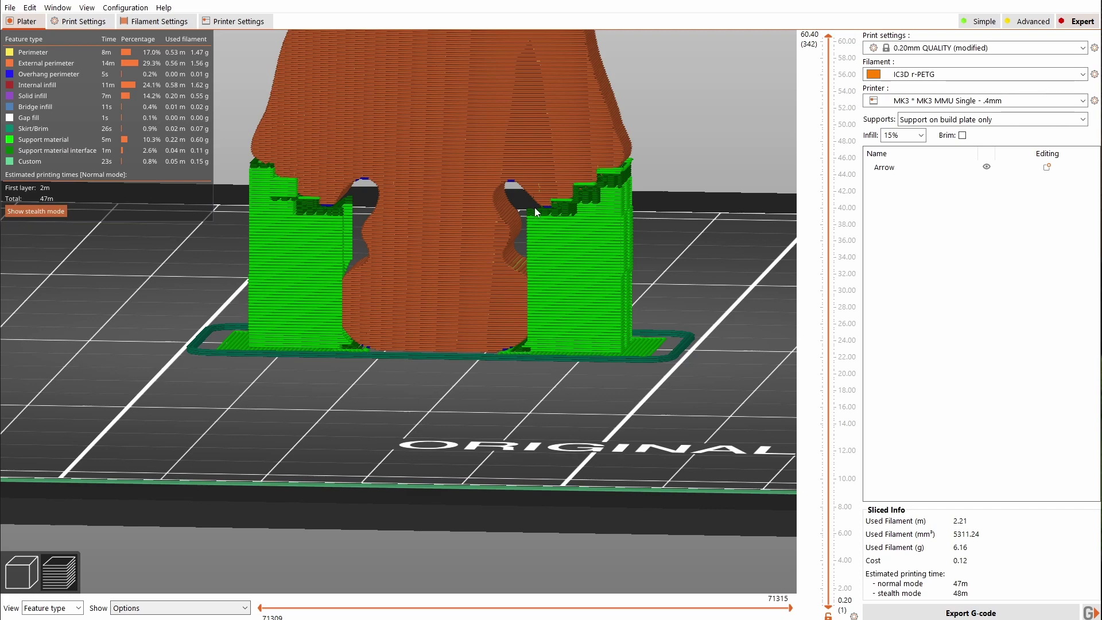
{"action": "left_click_drag", "start_coordinate": [688, 198], "coordinate": [708, 207]}
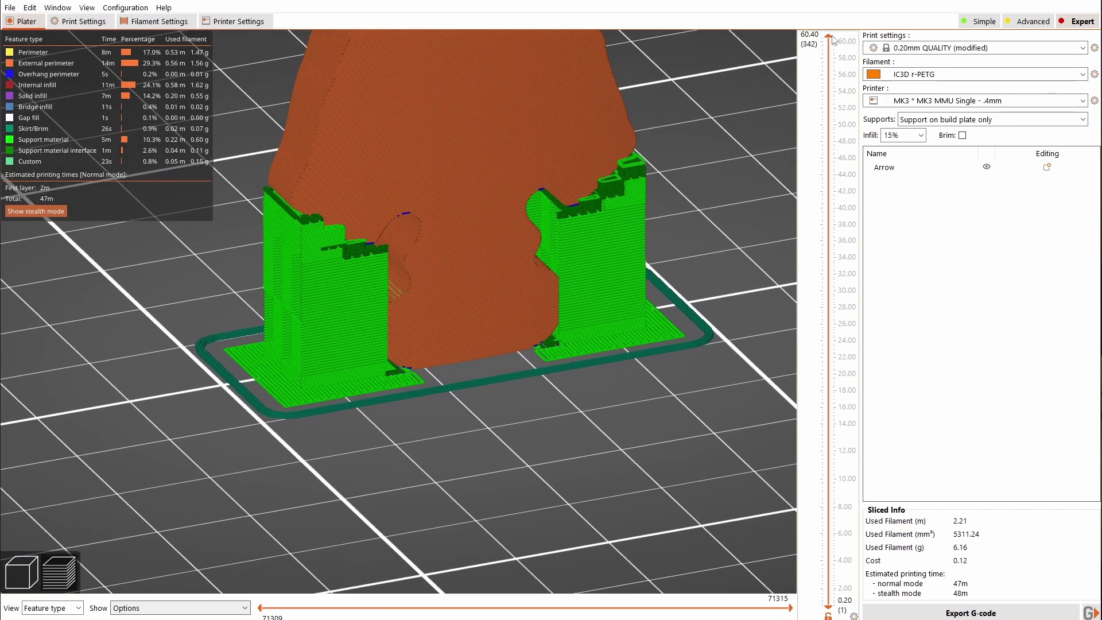
{"action": "scroll", "coordinate": [831, 47], "scroll_direction": "down", "scroll_amount": 2}
{"action": "left_click_drag", "start_coordinate": [830, 47], "coordinate": [696, 422]}
{"action": "left_click_drag", "start_coordinate": [829, 469], "coordinate": [832, 412]}
{"action": "left_click_drag", "start_coordinate": [693, 229], "coordinate": [695, 204]}
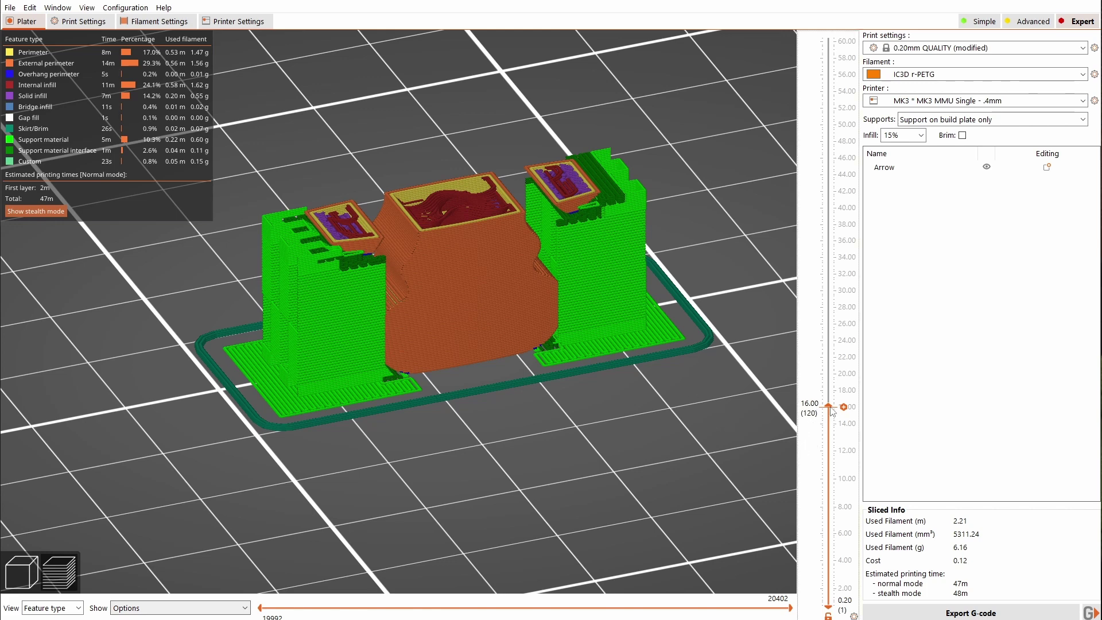
{"action": "left_click_drag", "start_coordinate": [829, 407], "coordinate": [832, 396]}
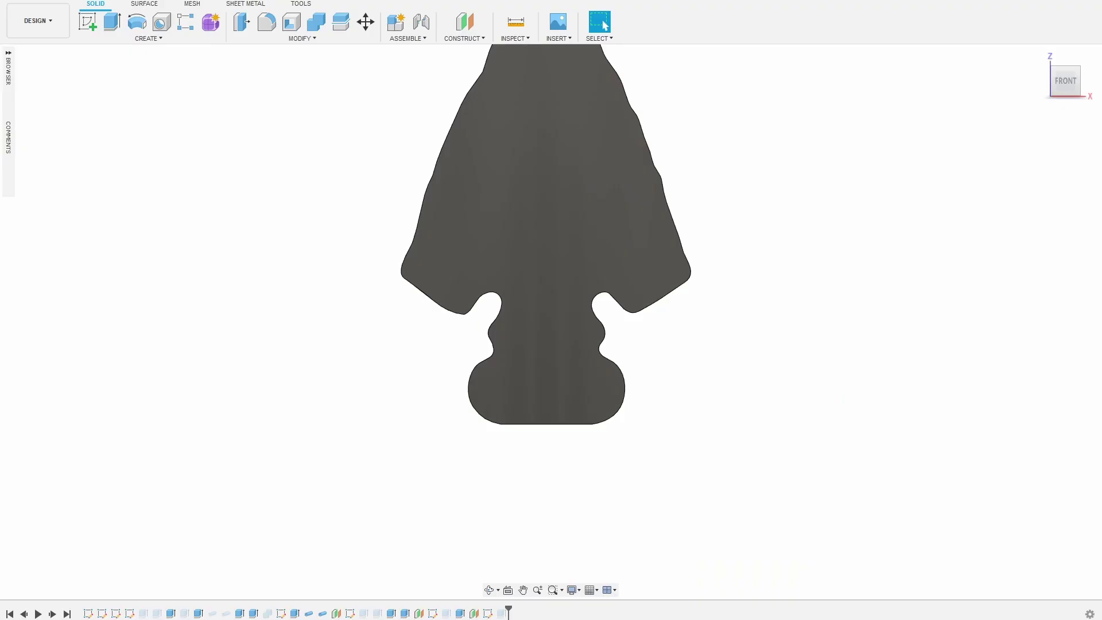
- Switch to Fusion 360 and show the two modelled support bodies beside the arrowhead's base
{"action": "left_click", "coordinate": [8, 79]}
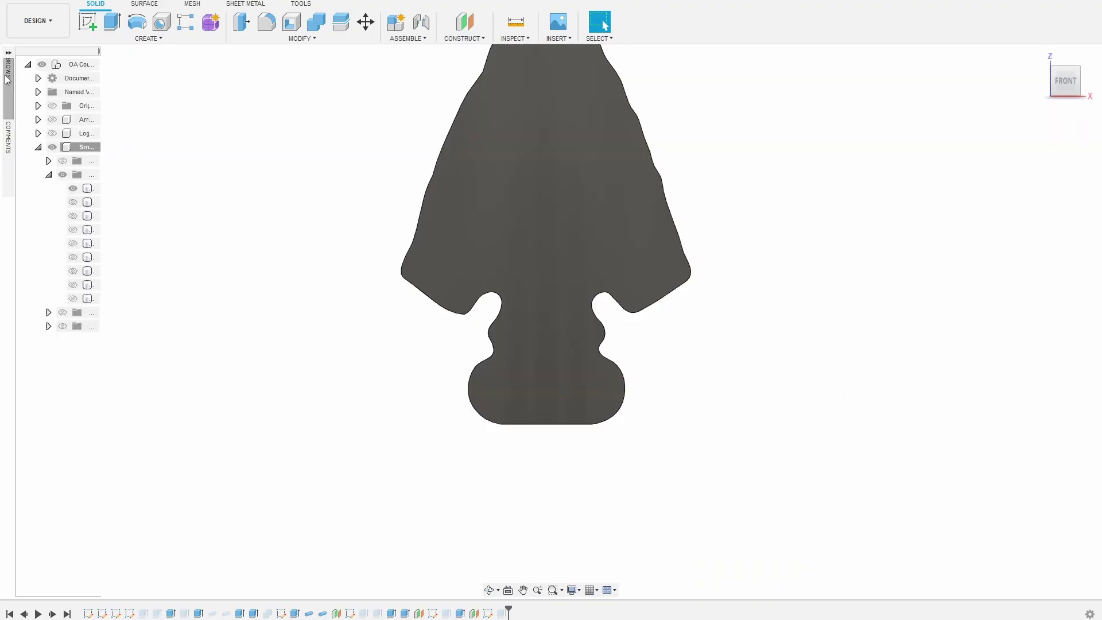
{"action": "left_click", "coordinate": [73, 216]}
{"action": "left_click", "coordinate": [73, 229]}
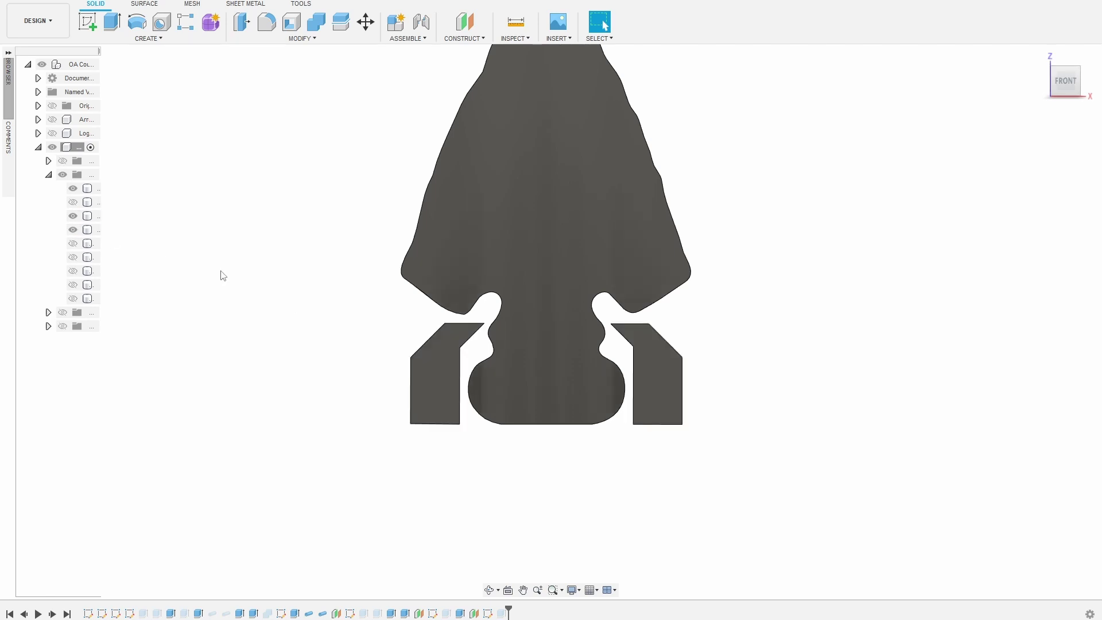
- Examine the shape of both modelled supports and their clearance under the arrowhead's barbs
{"action": "middle_click_drag", "start_coordinate": [856, 394], "coordinate": [834, 402], "text": "shift"}
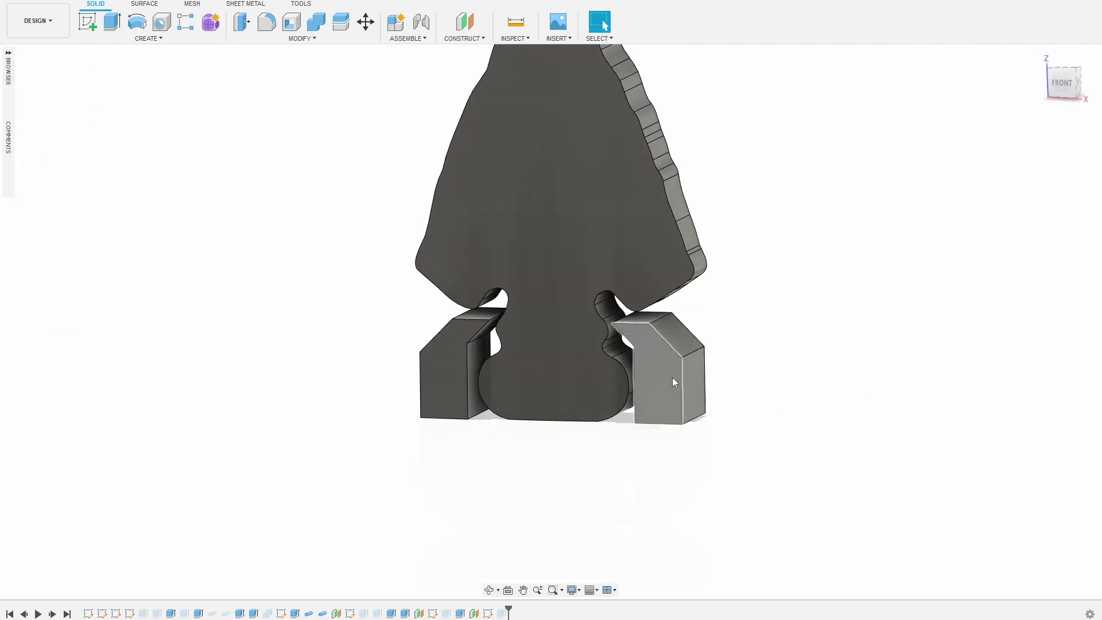
{"action": "scroll", "coordinate": [770, 369], "scroll_direction": "up", "scroll_amount": 5}
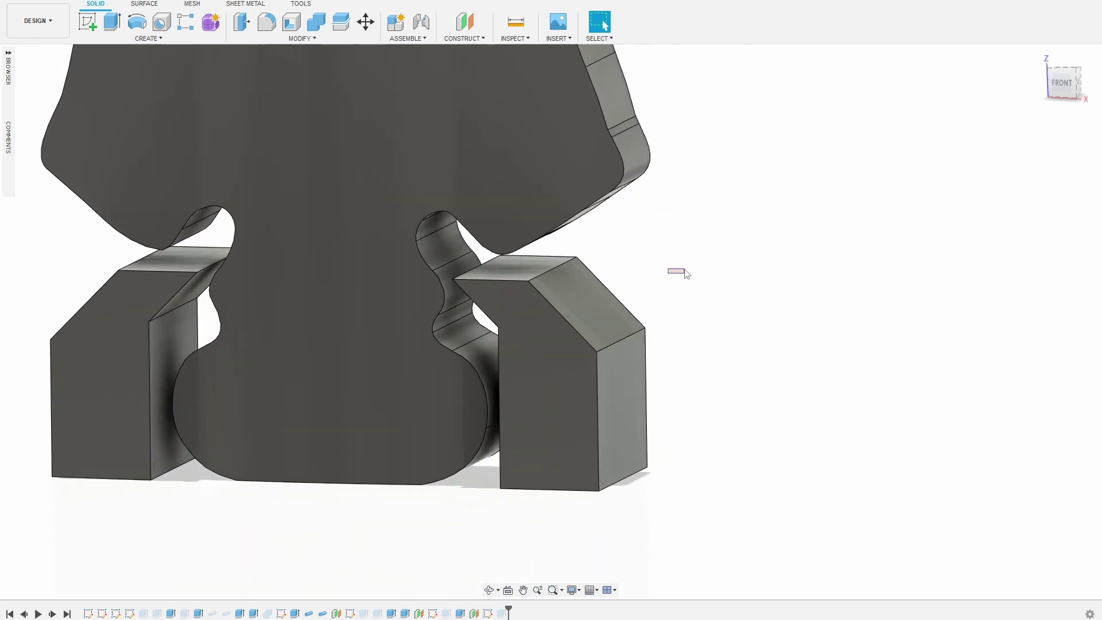
{"action": "middle_click_drag", "start_coordinate": [679, 271], "coordinate": [706, 251], "text": "shift"}
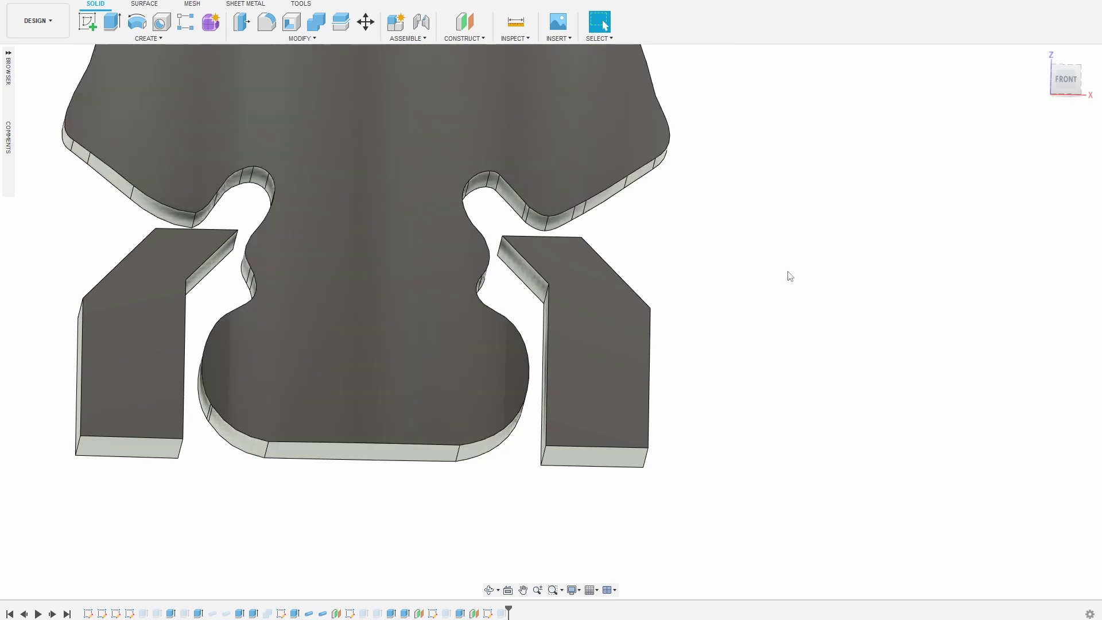
{"action": "middle_click_drag", "start_coordinate": [791, 276], "coordinate": [763, 305], "text": "shift"}
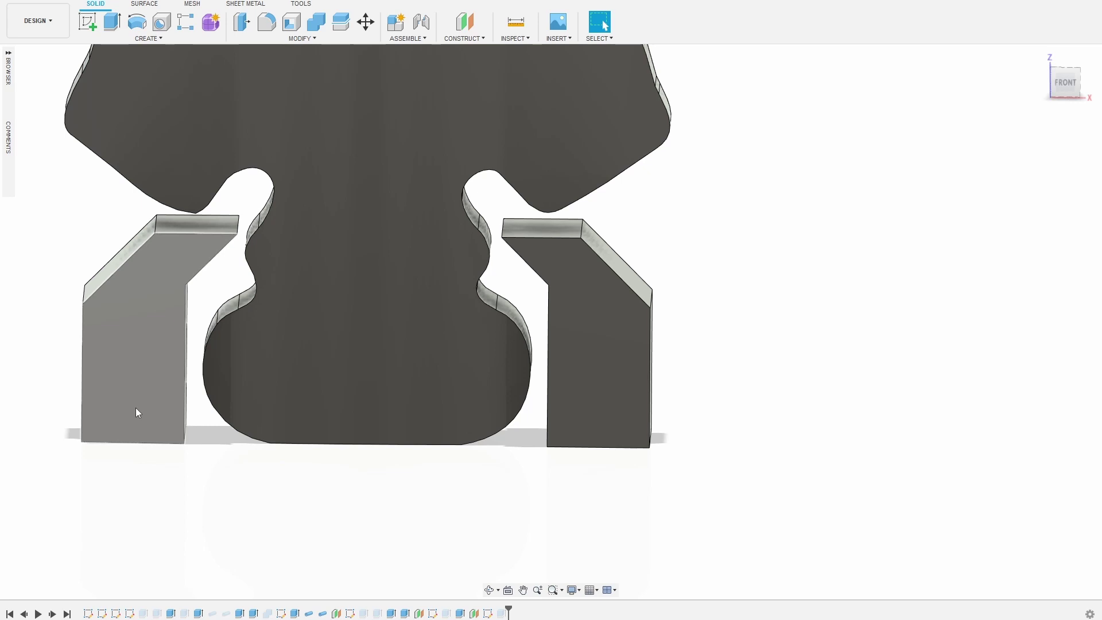
{"action": "middle_click_drag", "start_coordinate": [790, 391], "coordinate": [753, 394], "text": "shift"}
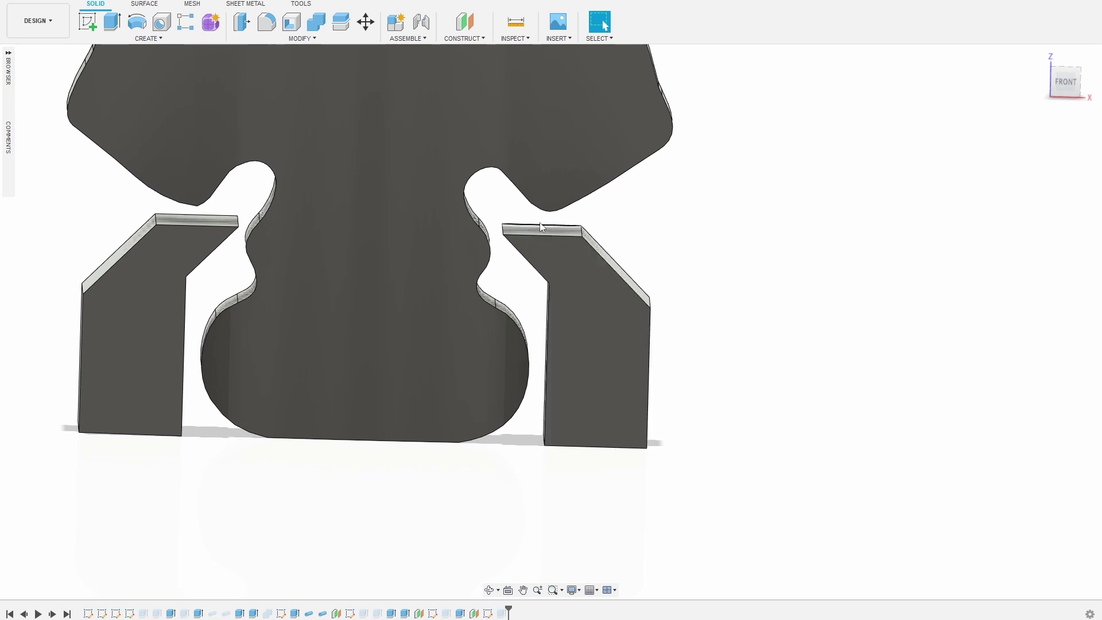
{"action": "middle_click_drag", "start_coordinate": [680, 245], "coordinate": [639, 241], "text": "shift"}
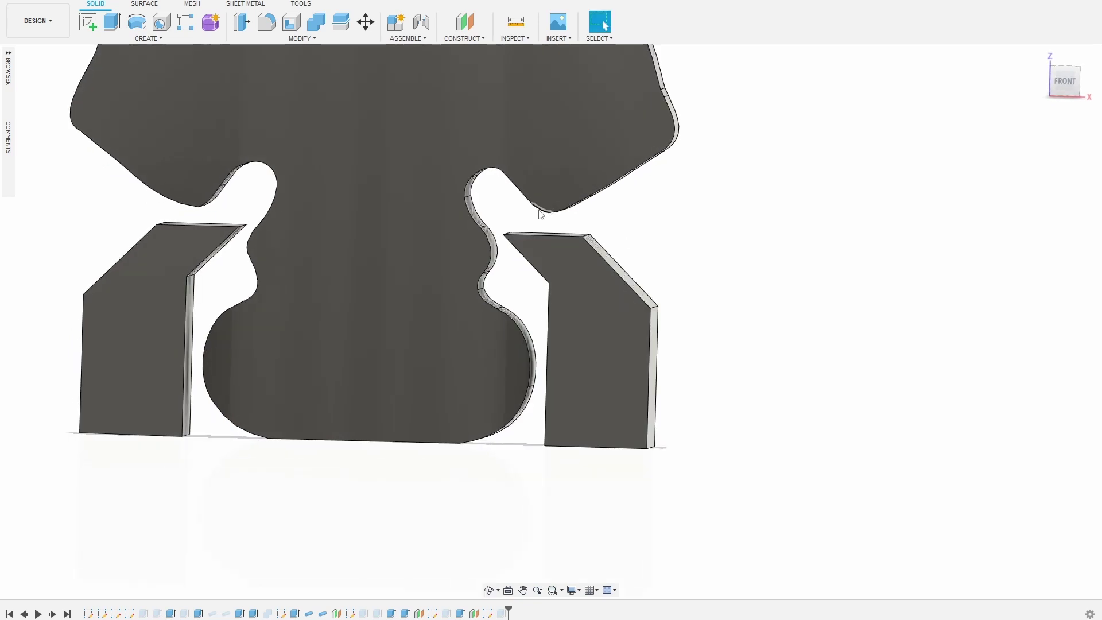
{"action": "scroll", "coordinate": [1099, 507], "scroll_direction": "down", "scroll_amount": 2}
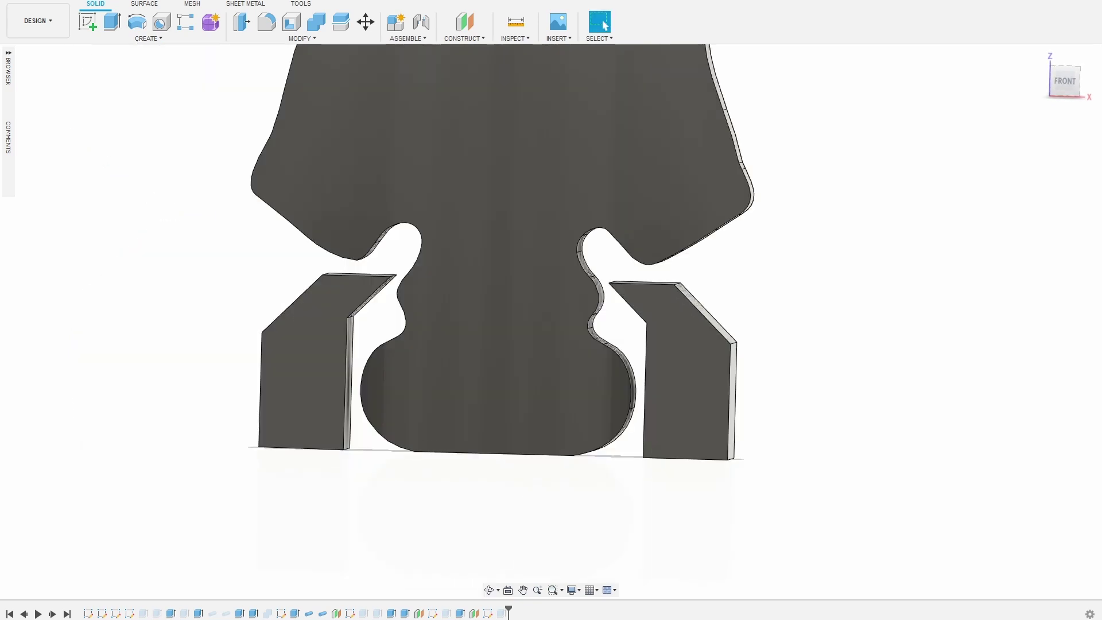
- Save the Smooth Outlined component with its visible support bodies as a mesh
{"action": "mouse_move", "coordinate": [7, 79]}
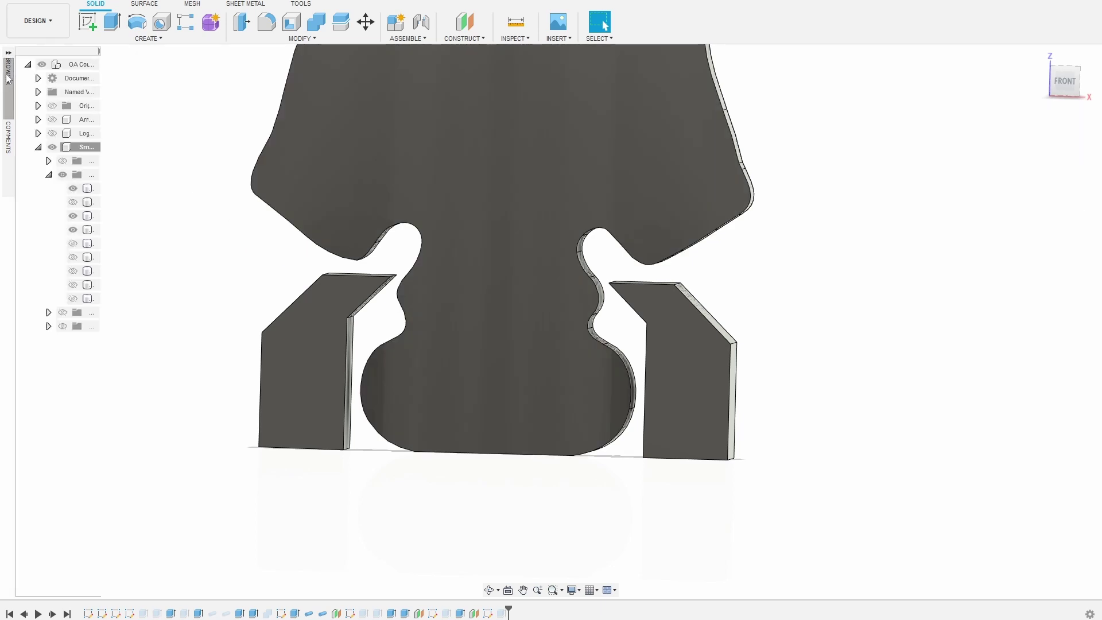
{"action": "left_click", "coordinate": [79, 153]}
{"action": "right_click", "coordinate": [80, 152]}
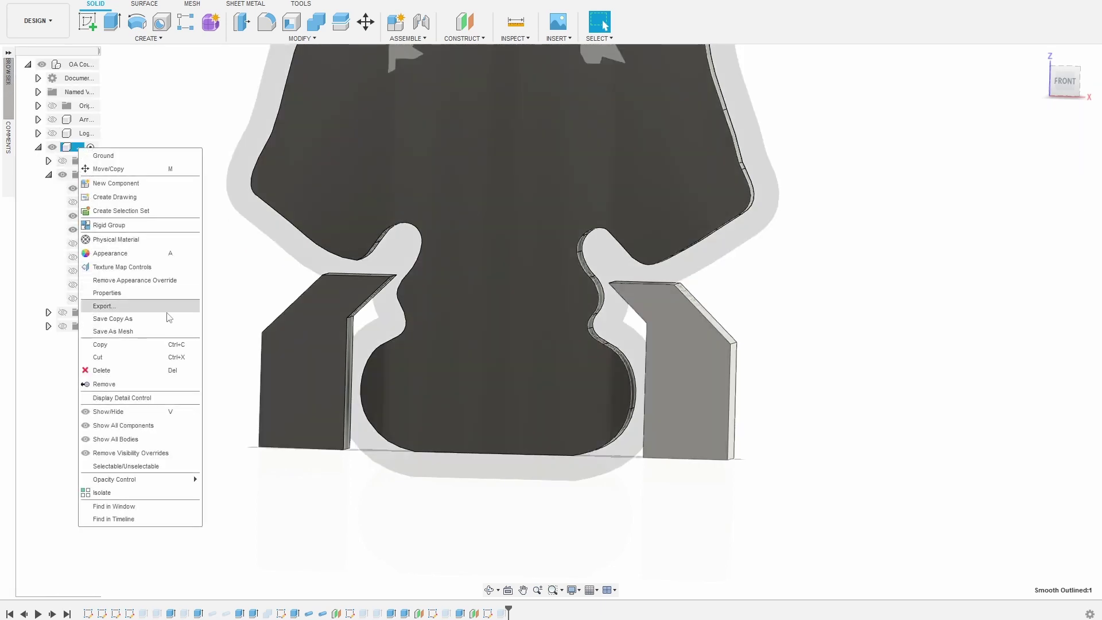
{"action": "left_click", "coordinate": [147, 330]}
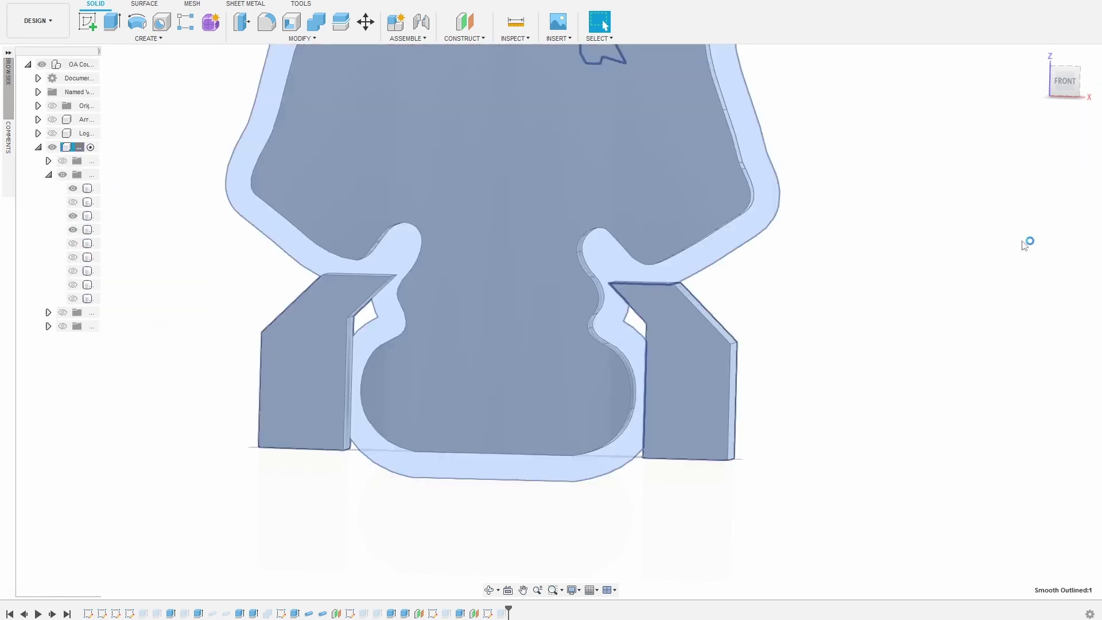
{"action": "left_click", "coordinate": [1056, 156]}
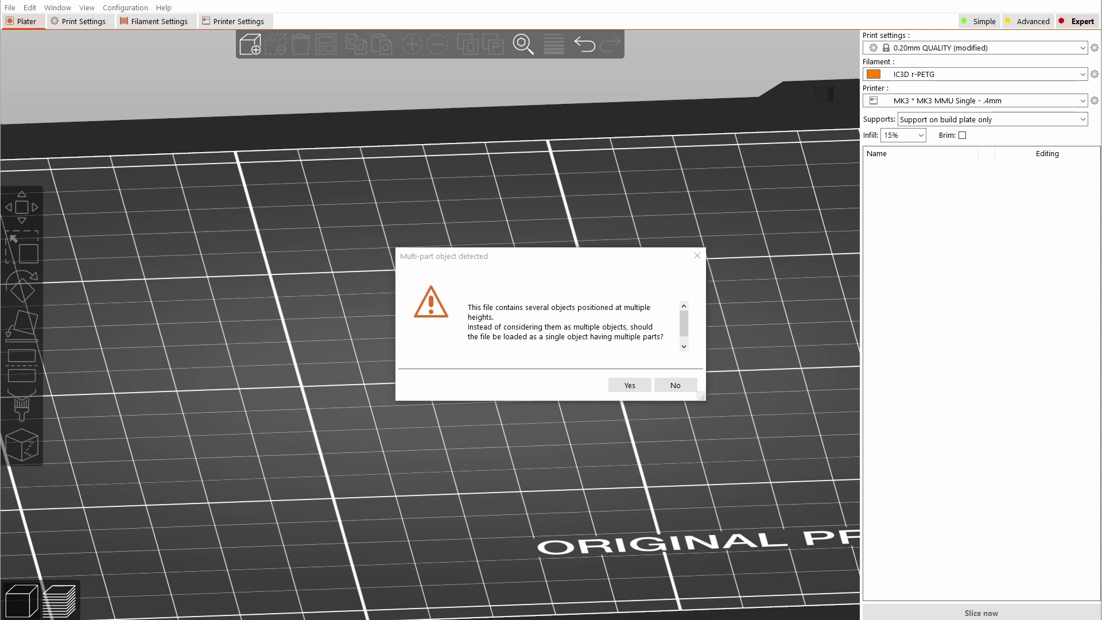
- In PrusaSlicer, load the Arrow Supported file as a single object having multiple parts and select each part in turn
{"action": "left_click", "coordinate": [628, 385]}
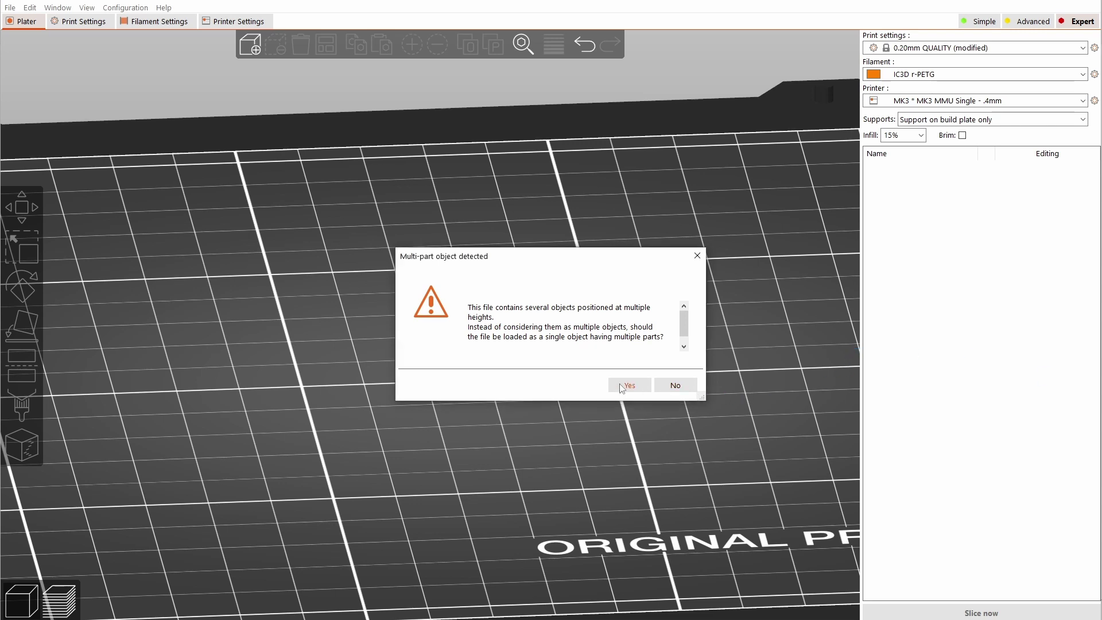
{"action": "left_click", "coordinate": [910, 182]}
{"action": "left_click", "coordinate": [903, 196]}
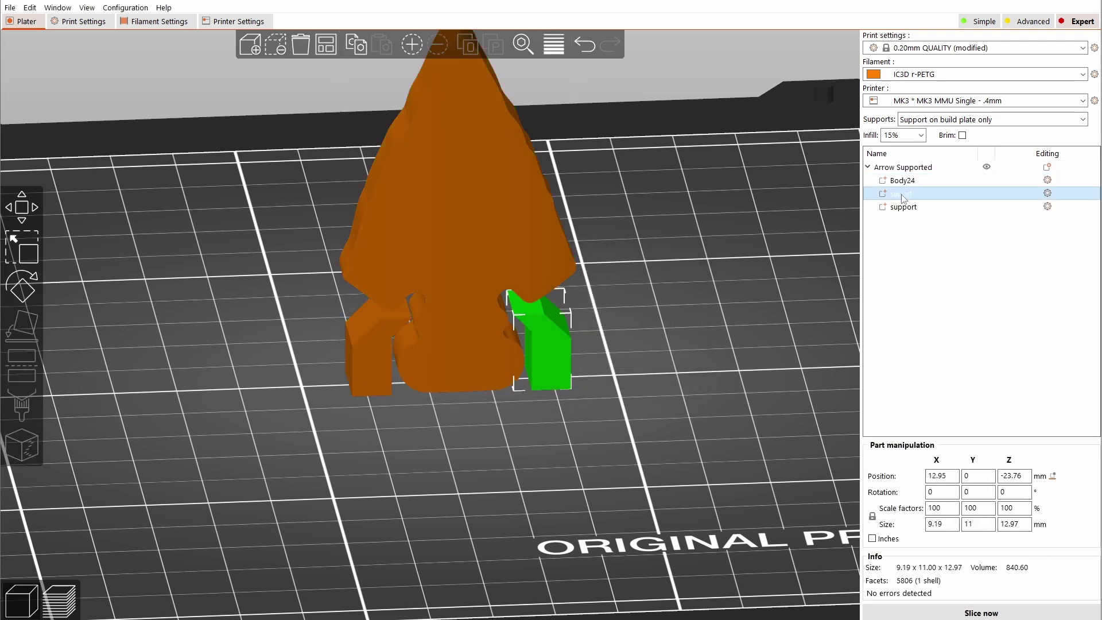
{"action": "left_click", "coordinate": [899, 210]}
{"action": "left_click", "coordinate": [900, 197]}
{"action": "left_click", "coordinate": [900, 183]}
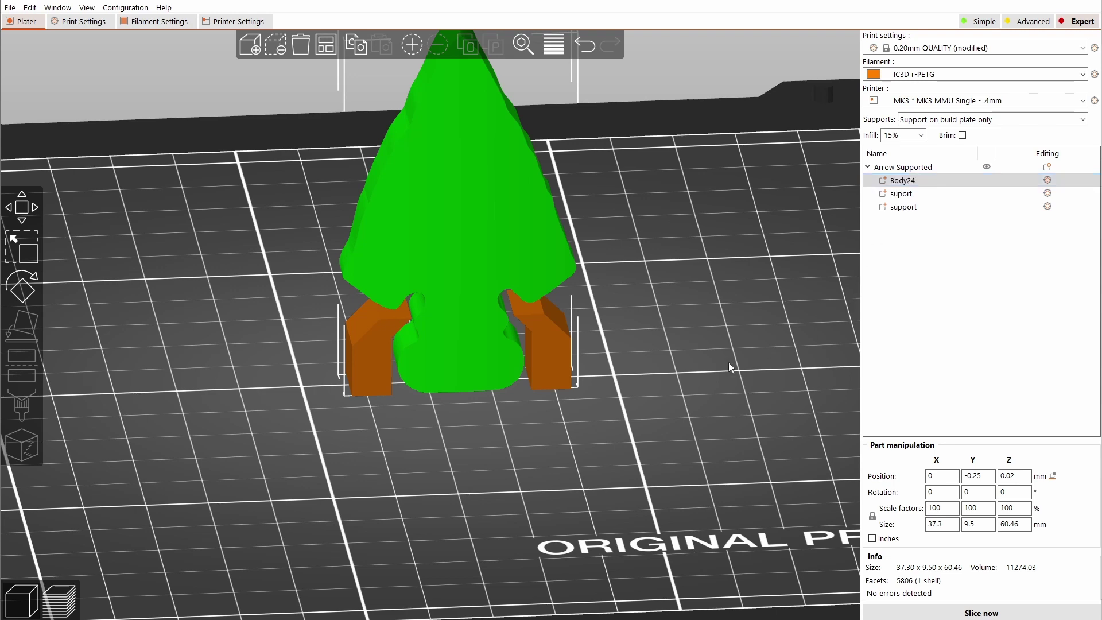
- Slice the Arrow Supported object, inspect its lower layers around the modelled supports, and return to the 3D editor view
{"action": "scroll", "coordinate": [704, 377], "scroll_direction": "up", "scroll_amount": 5}
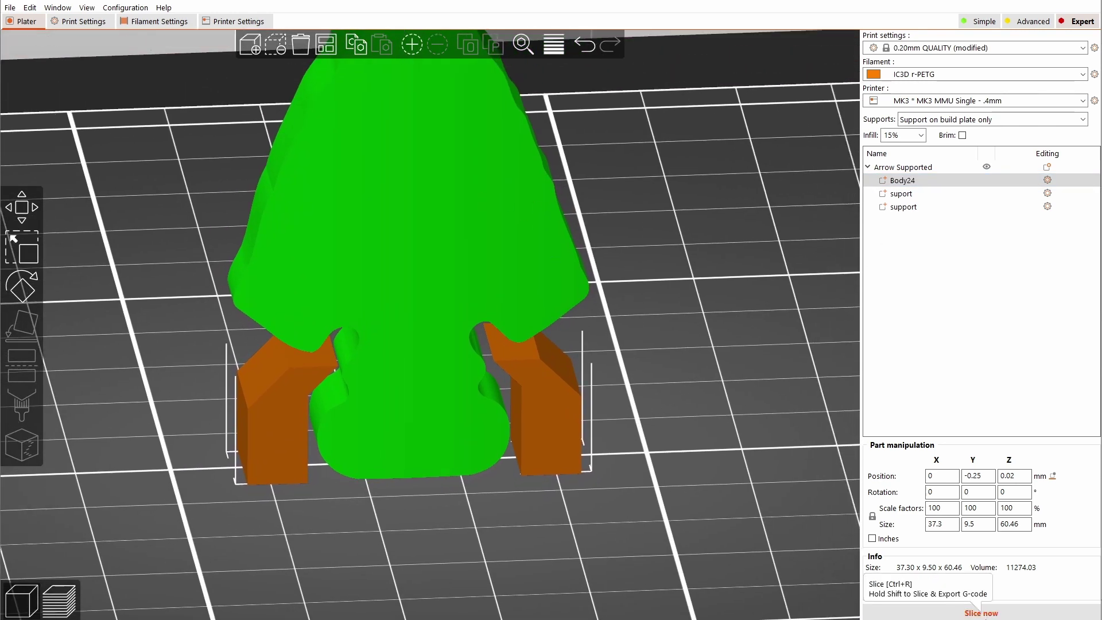
{"action": "left_click", "coordinate": [984, 613]}
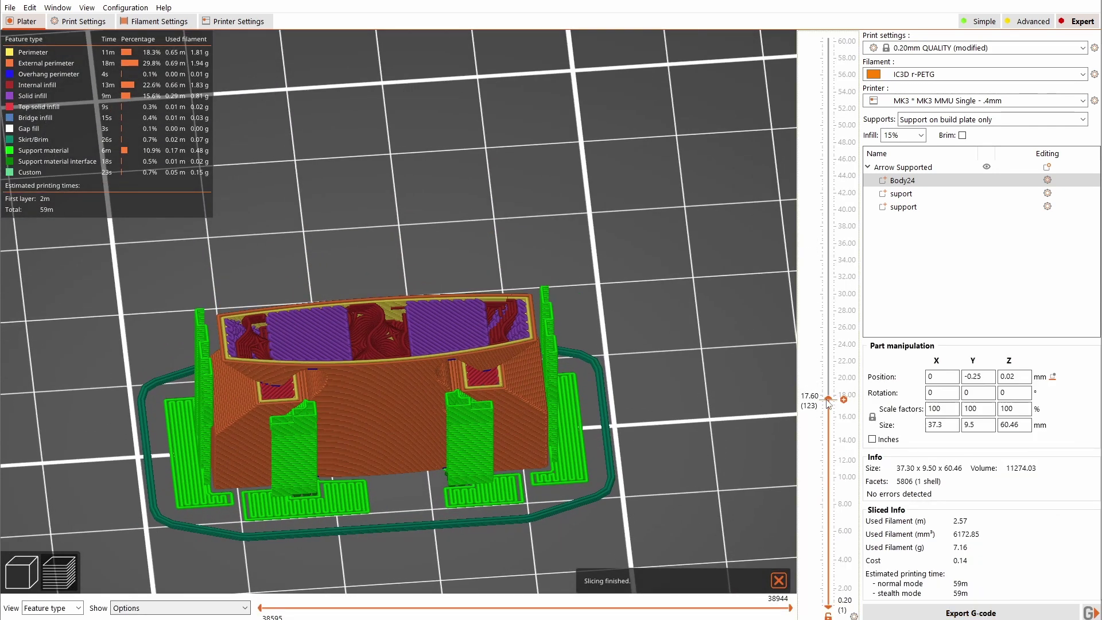
{"action": "left_click_drag", "start_coordinate": [845, 396], "coordinate": [843, 501]}
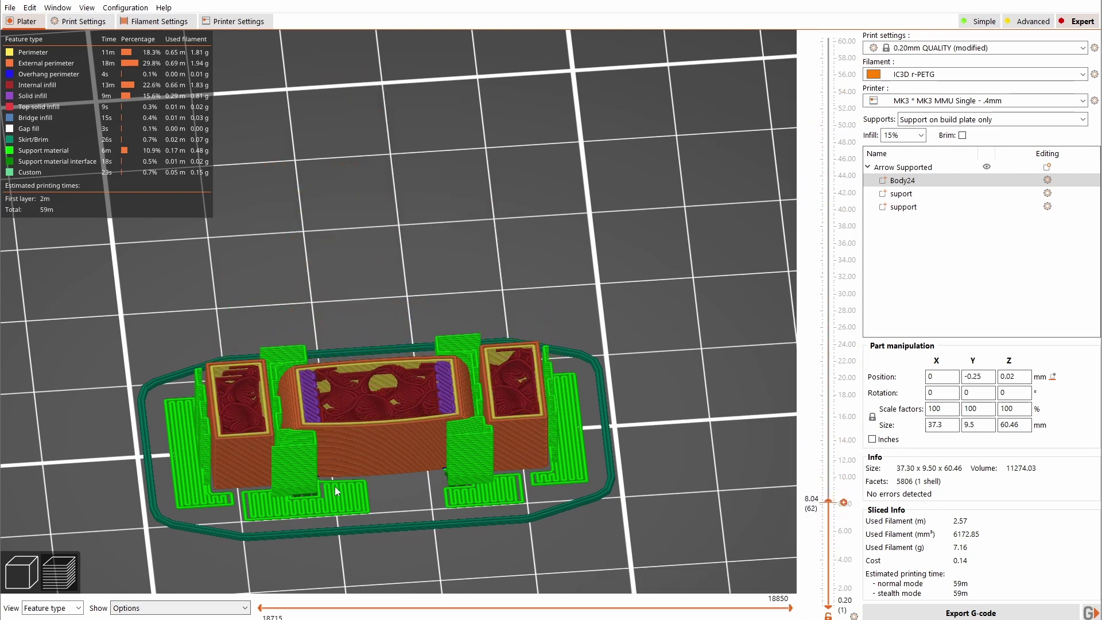
{"action": "left_click_drag", "start_coordinate": [844, 502], "coordinate": [841, 444]}
{"action": "left_click", "coordinate": [25, 564]}
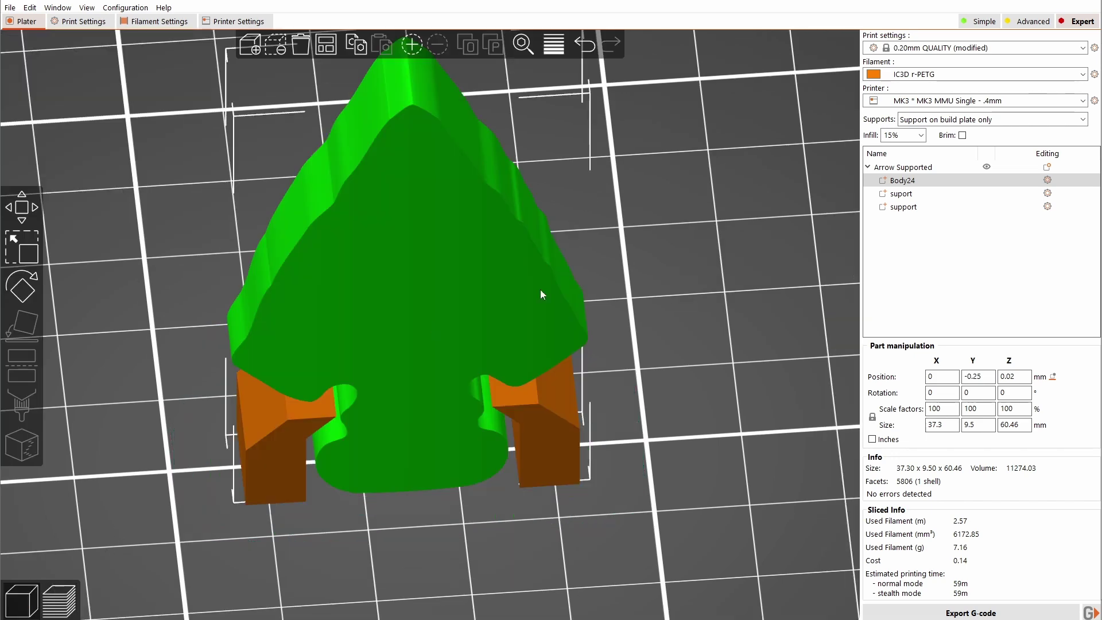
- Turn off automatic support generation by setting the supports option to None
{"action": "left_click", "coordinate": [921, 136]}
{"action": "left_click", "coordinate": [1016, 122]}
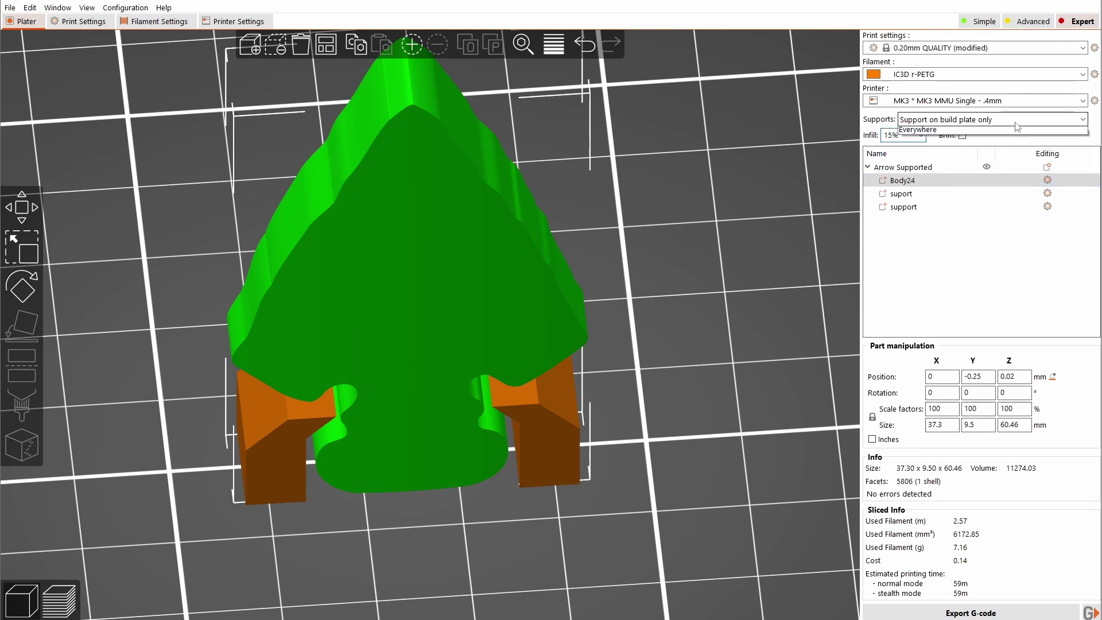
{"action": "left_click", "coordinate": [995, 121]}
{"action": "left_click", "coordinate": [994, 134]}
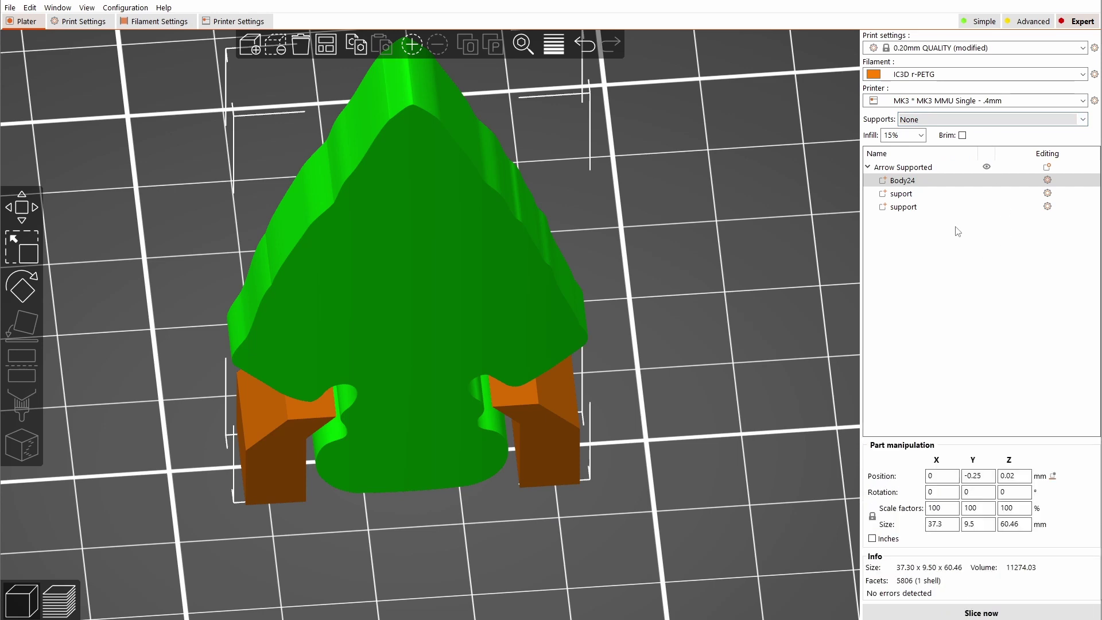
- Add an infill override to the suport part and set its fill density to 0%
{"action": "left_click_drag", "start_coordinate": [708, 290], "coordinate": [711, 269]}
{"action": "left_click", "coordinate": [913, 195]}
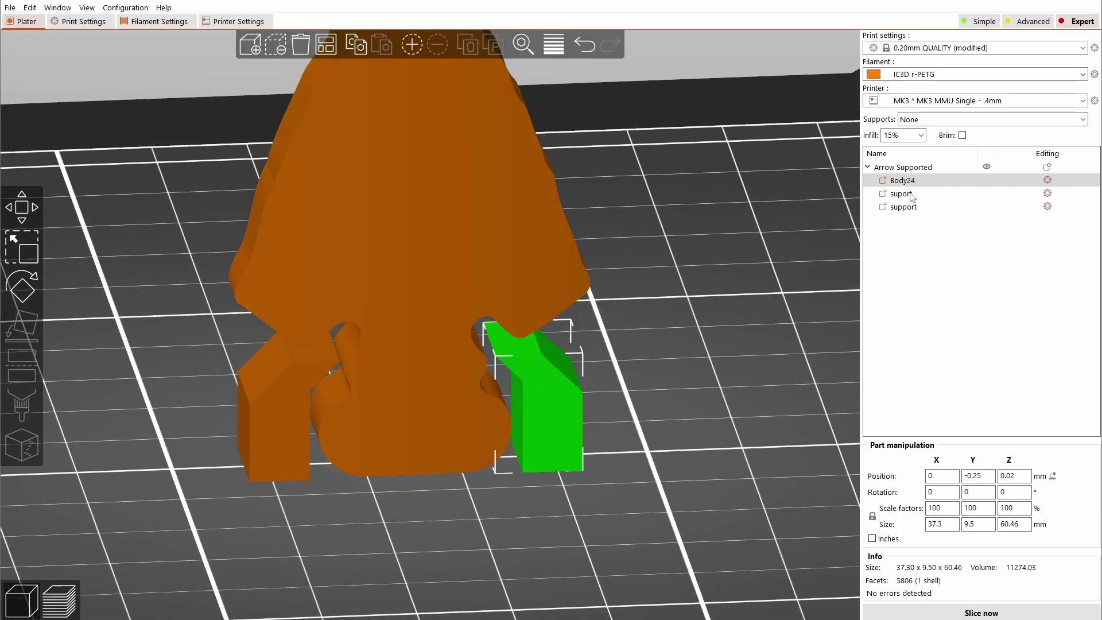
{"action": "left_click", "coordinate": [1048, 194]}
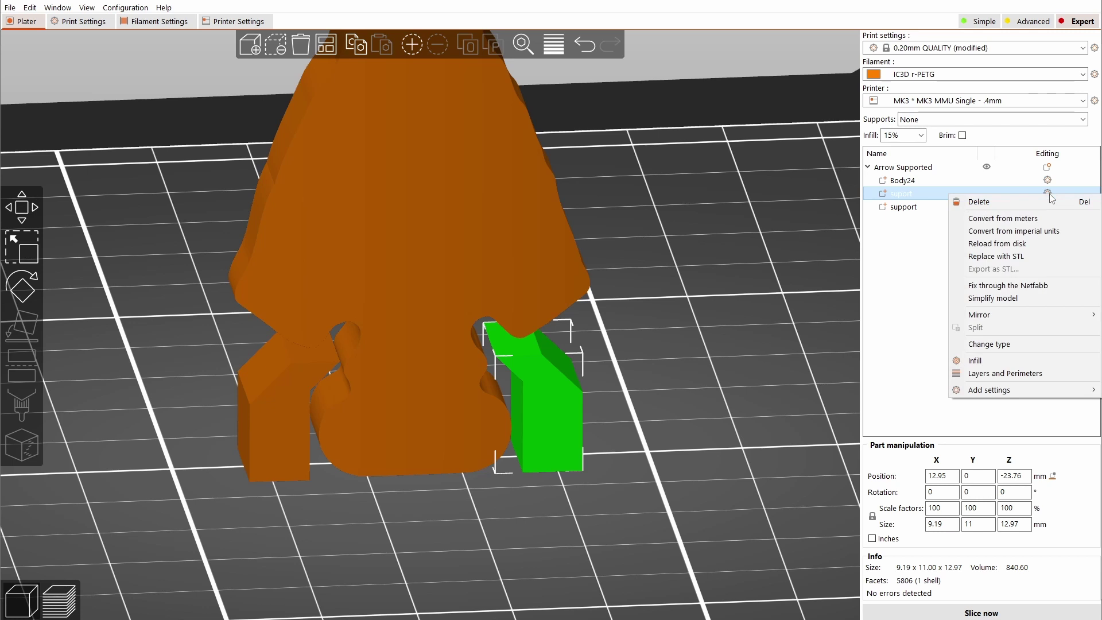
{"action": "left_click", "coordinate": [1014, 361]}
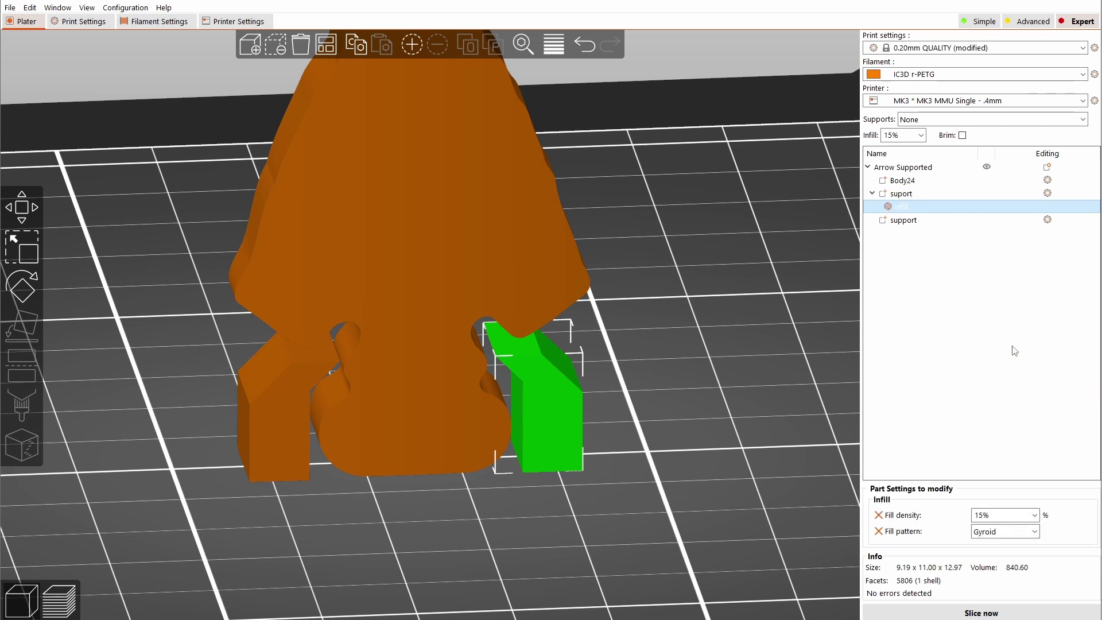
{"action": "left_click", "coordinate": [1033, 514]}
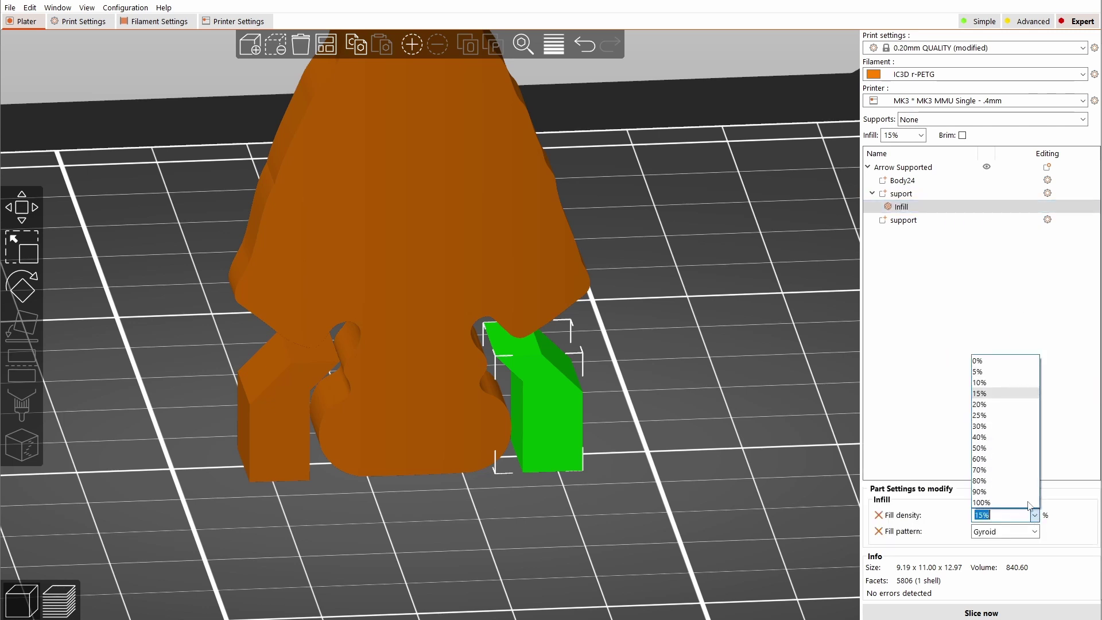
{"action": "left_click", "coordinate": [1006, 365]}
- Add an infill override with 0% fill density to the other modelled part, support
{"action": "right_click", "coordinate": [950, 221]}
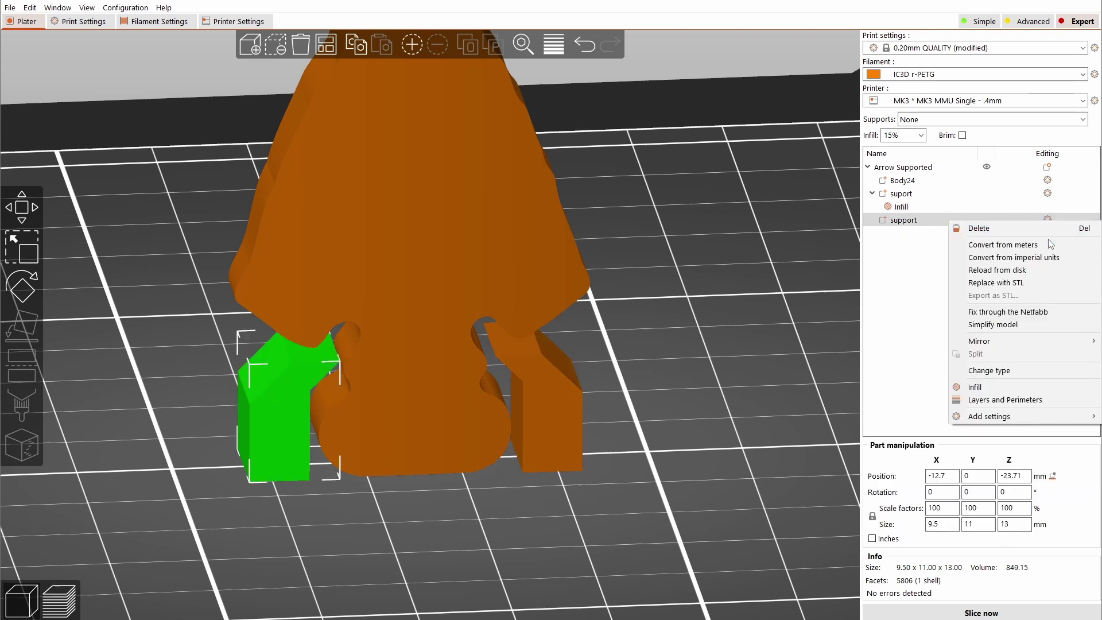
{"action": "left_click", "coordinate": [1013, 387]}
{"action": "left_click", "coordinate": [1033, 515]}
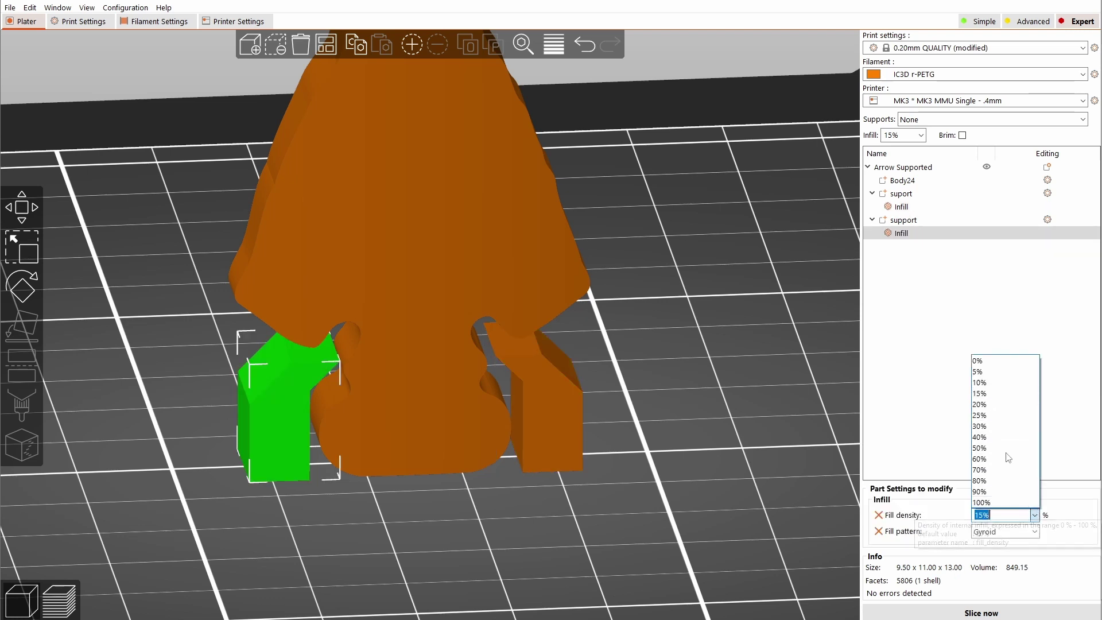
{"action": "left_click", "coordinate": [997, 360]}
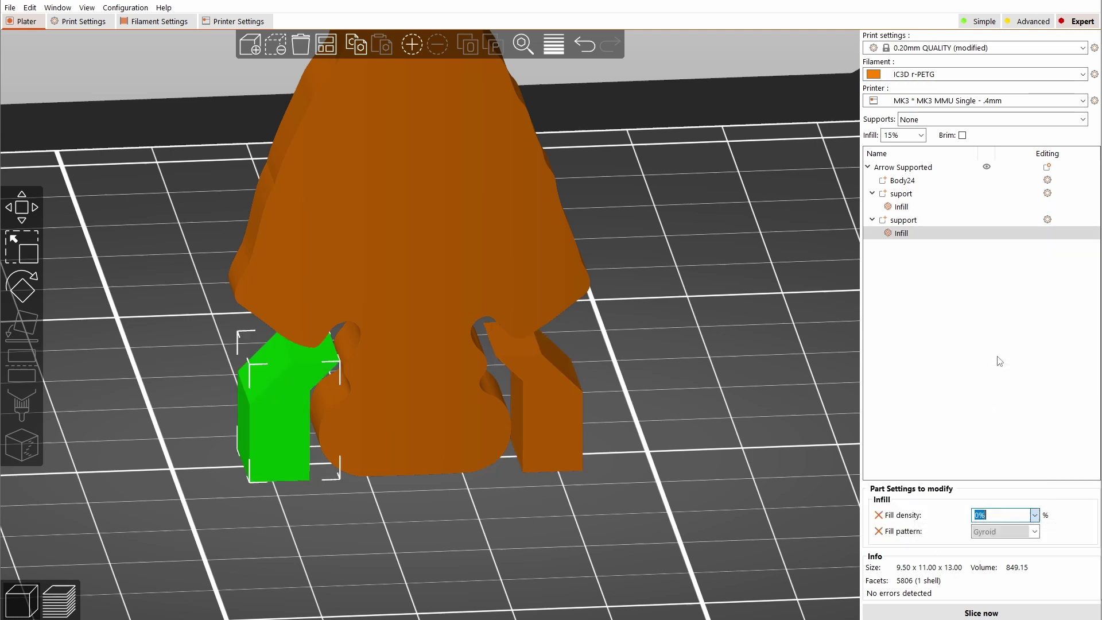
- Slice the object and examine the hollow modelled supports from above in the layer preview
{"action": "left_click", "coordinate": [955, 615]}
{"action": "key", "text": "1"}
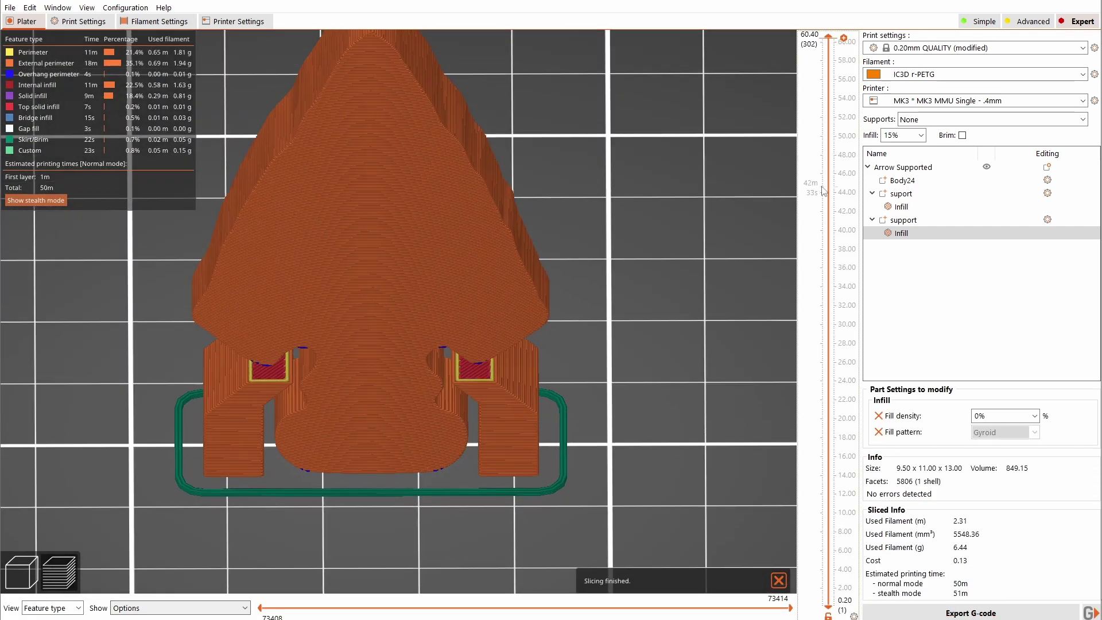
{"action": "left_click_drag", "start_coordinate": [828, 36], "coordinate": [855, 45]}
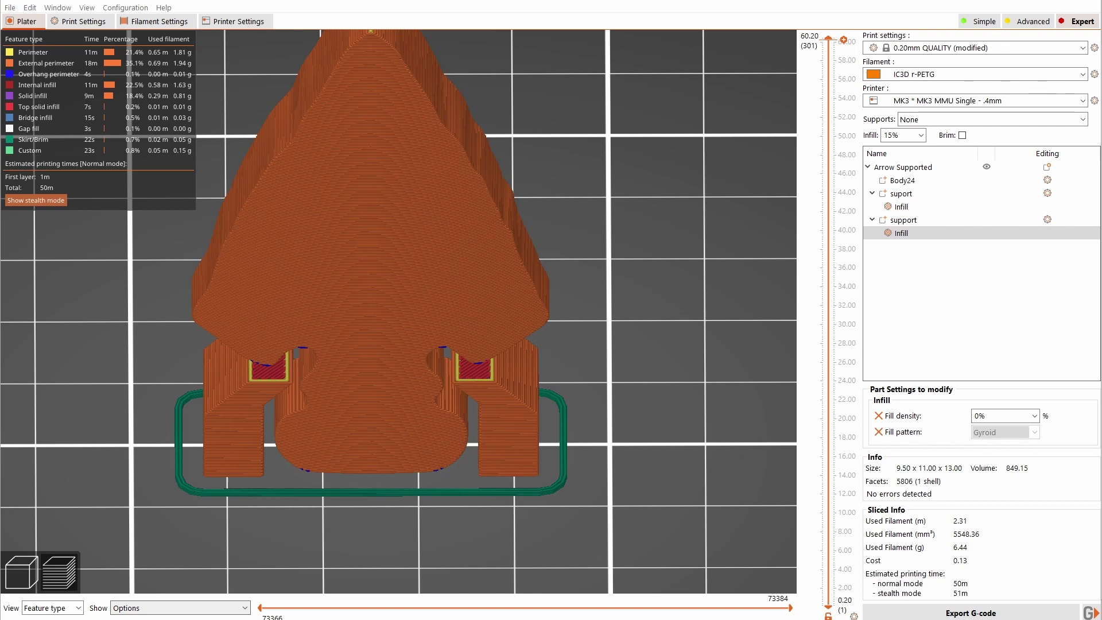
- In the 3D editor, paint support enforcers with a 0.40 brush on the underside of the arrowhead's left barb
{"action": "key", "text": "Tab"}
{"action": "left_click_drag", "start_coordinate": [148, 275], "coordinate": [245, 253]}
{"action": "left_click", "coordinate": [333, 211]}
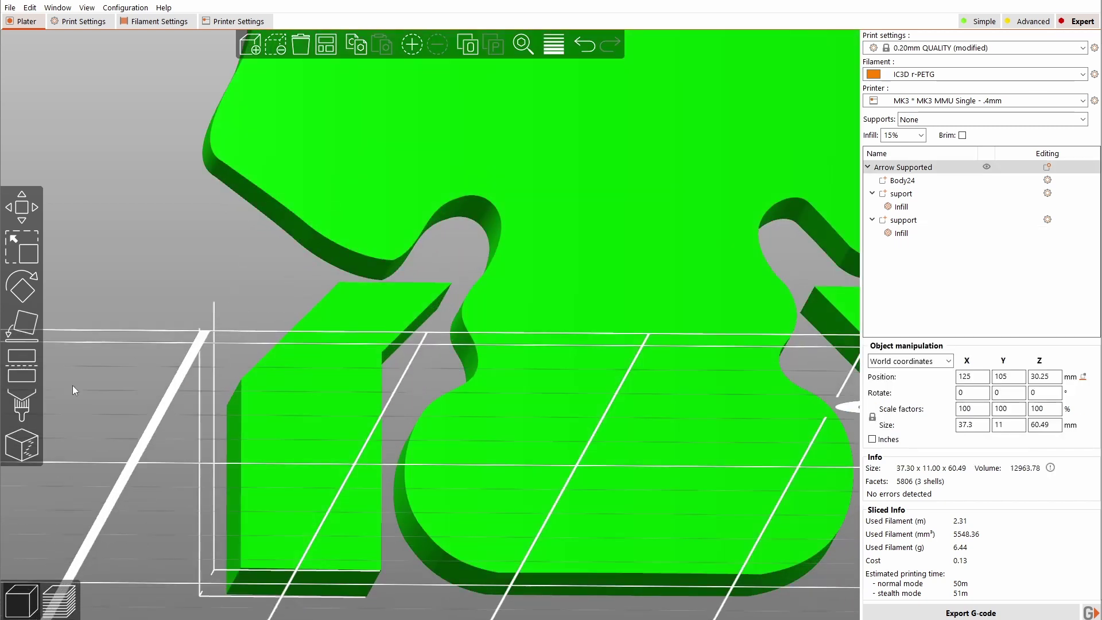
{"action": "left_click", "coordinate": [21, 402]}
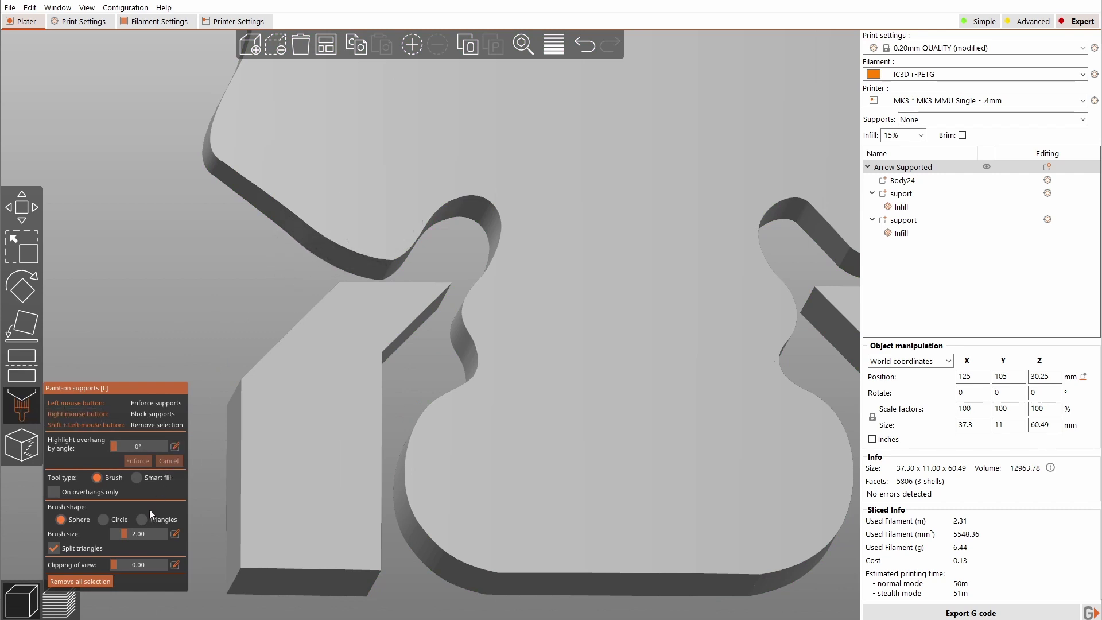
{"action": "left_click_drag", "start_coordinate": [120, 536], "coordinate": [111, 536]}
{"action": "scroll", "coordinate": [202, 328], "scroll_direction": "up", "scroll_amount": 10}
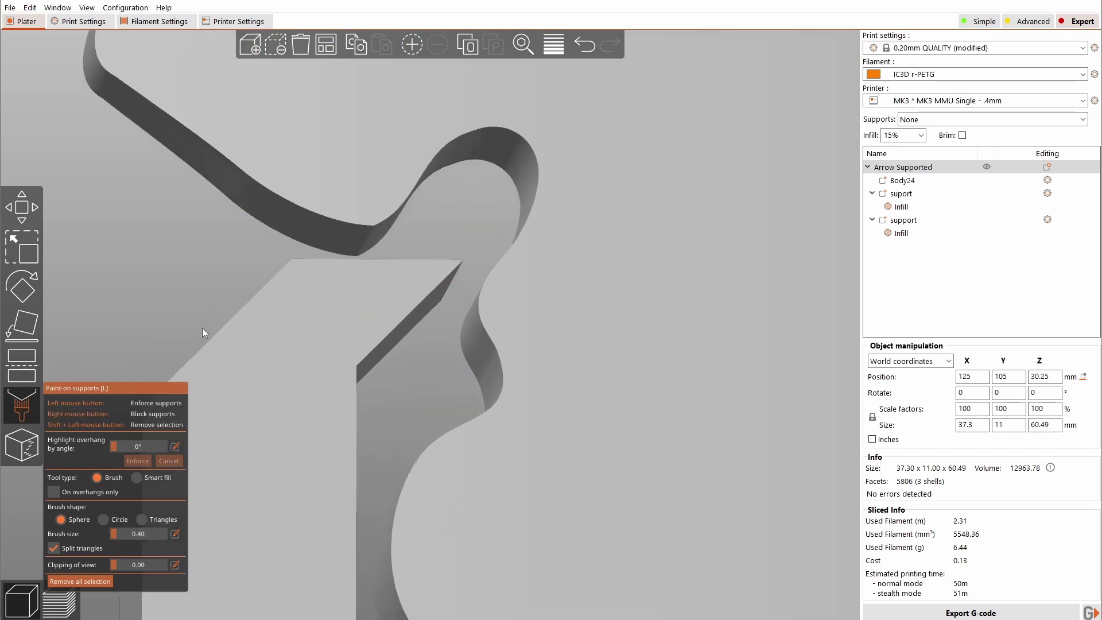
{"action": "scroll", "coordinate": [477, 171], "scroll_direction": "down", "scroll_amount": 5}
{"action": "scroll", "coordinate": [475, 174], "scroll_direction": "up", "scroll_amount": 3}
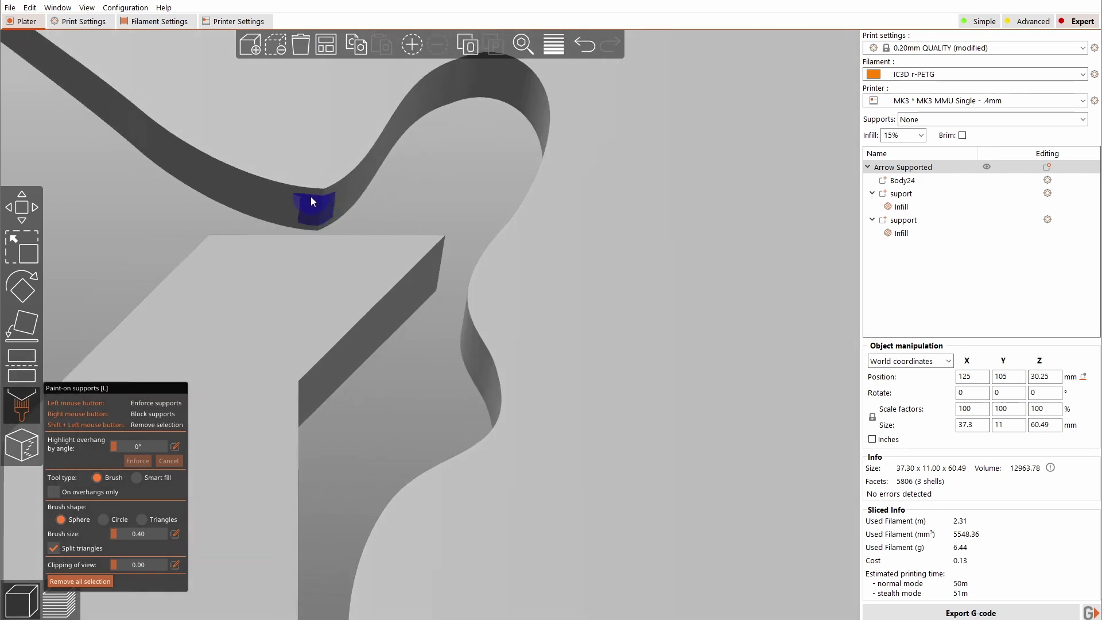
{"action": "left_click_drag", "start_coordinate": [262, 214], "coordinate": [299, 223]}
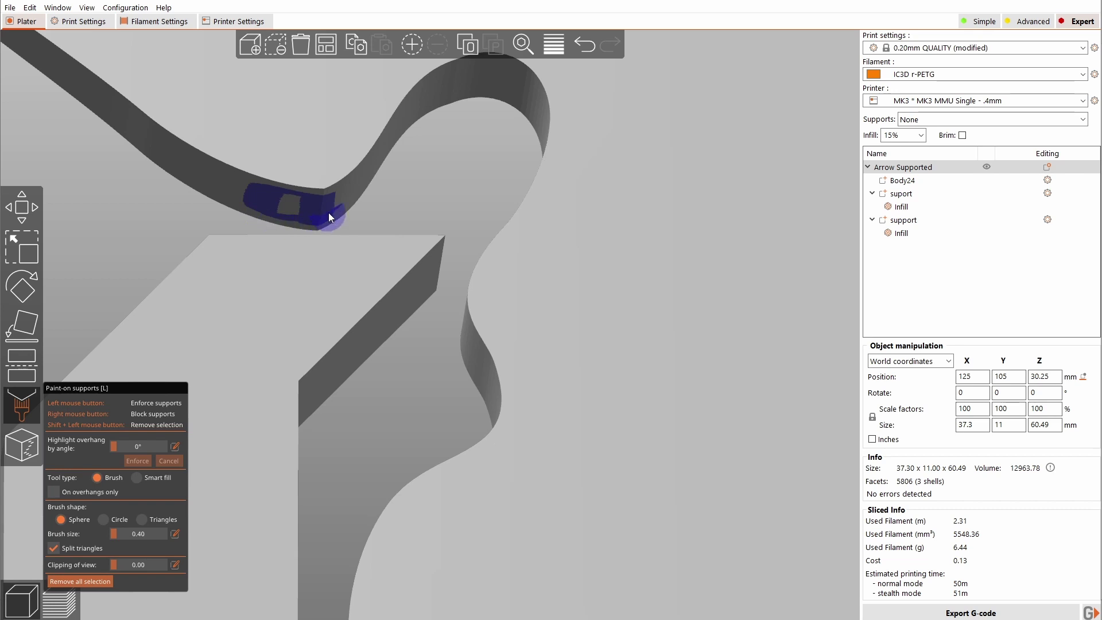
- Set supports to For support enforcers only and inspect the sliced support material between the left barb and its modelled support
{"action": "scroll", "coordinate": [504, 271], "scroll_direction": "down", "scroll_amount": 5}
{"action": "left_click", "coordinate": [1042, 613]}
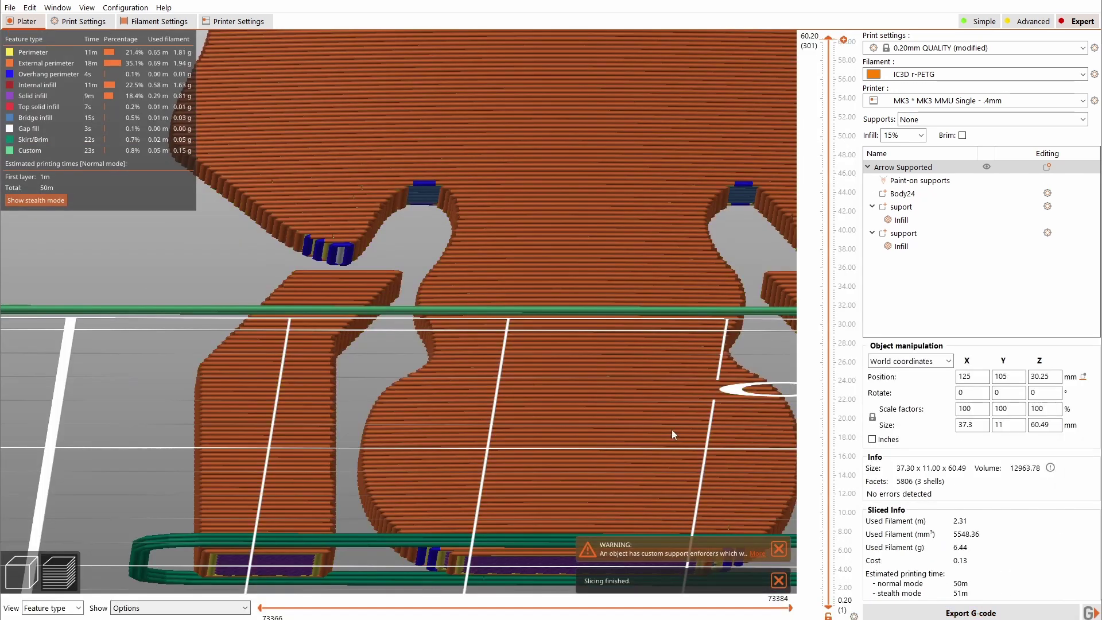
{"action": "left_click", "coordinate": [1020, 120]}
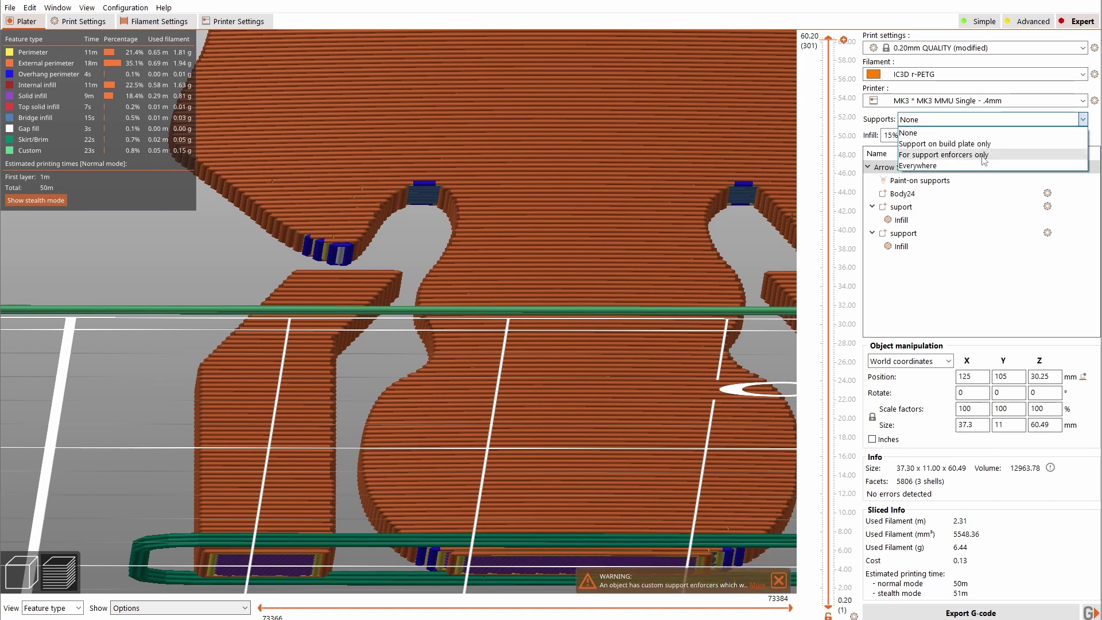
{"action": "left_click", "coordinate": [982, 156]}
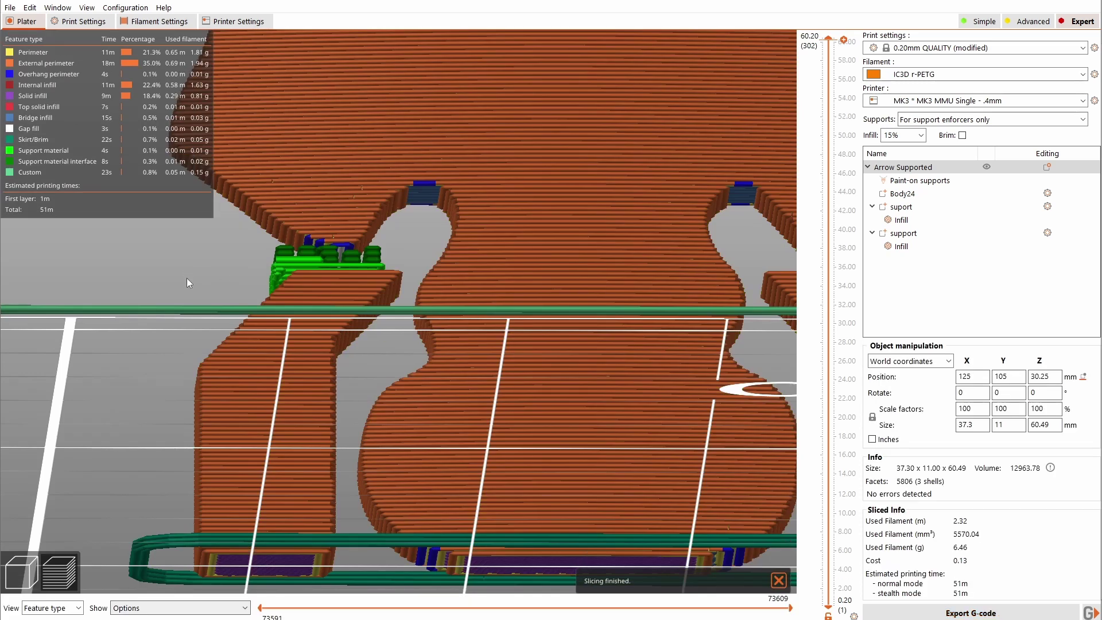
{"action": "scroll", "coordinate": [360, 197], "scroll_direction": "up", "scroll_amount": 3}
{"action": "left_click_drag", "start_coordinate": [360, 197], "coordinate": [408, 396]}
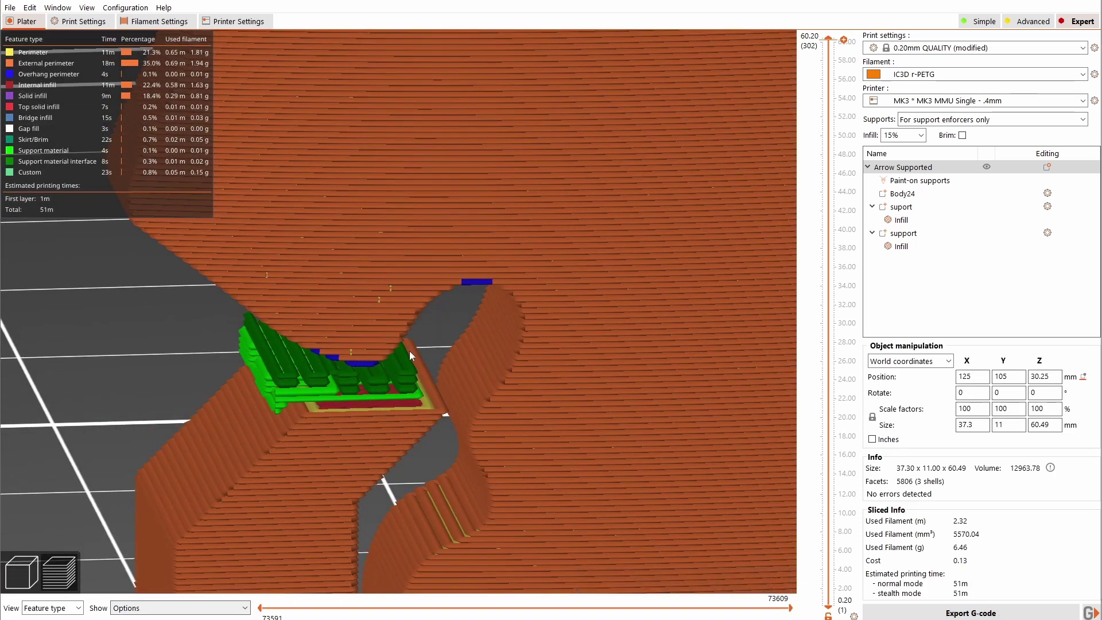
{"action": "left_click_drag", "start_coordinate": [337, 371], "coordinate": [368, 312]}
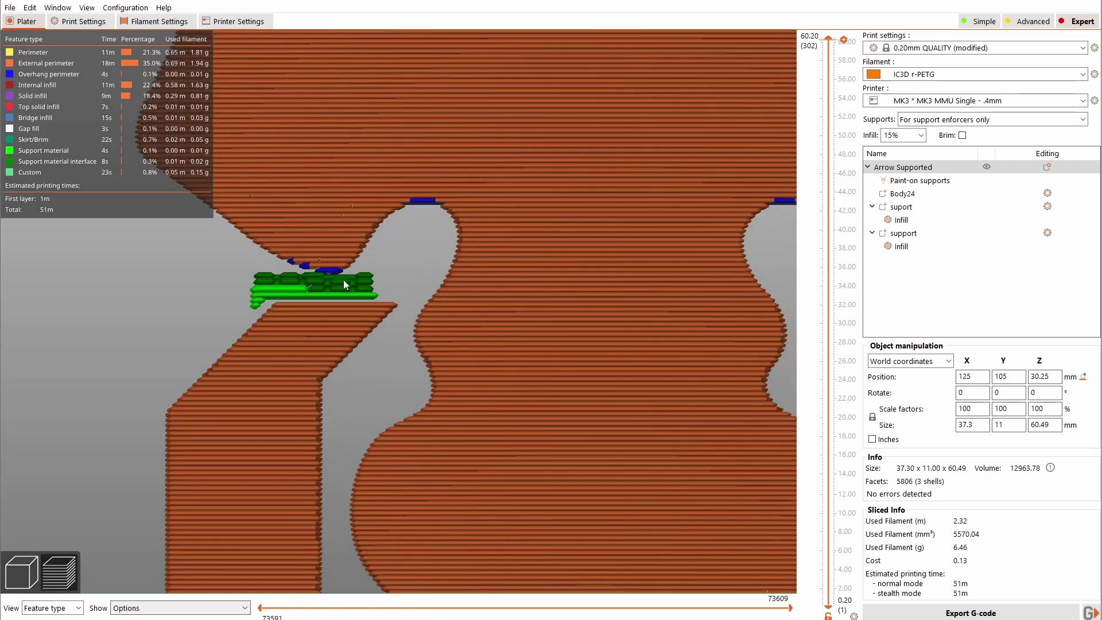
{"action": "scroll", "coordinate": [344, 280], "scroll_direction": "down", "scroll_amount": 6}
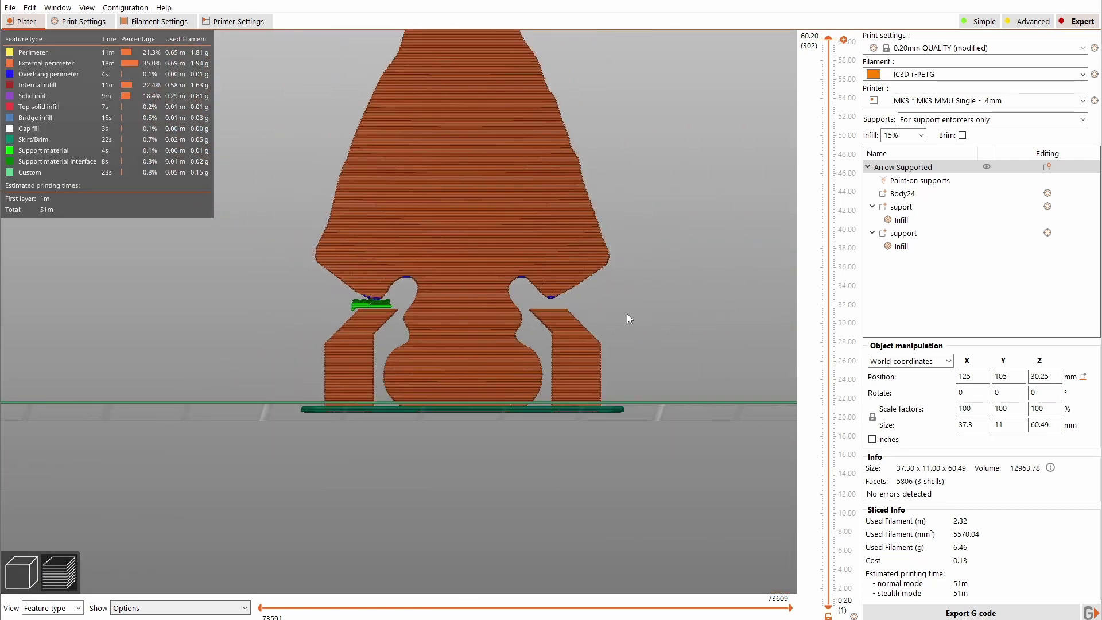
- Paint support enforcers across the underside of the arrowhead's right barb above the second modelled support
{"action": "left_click", "coordinate": [18, 574]}
{"action": "scroll", "coordinate": [742, 414], "scroll_direction": "up", "scroll_amount": 5}
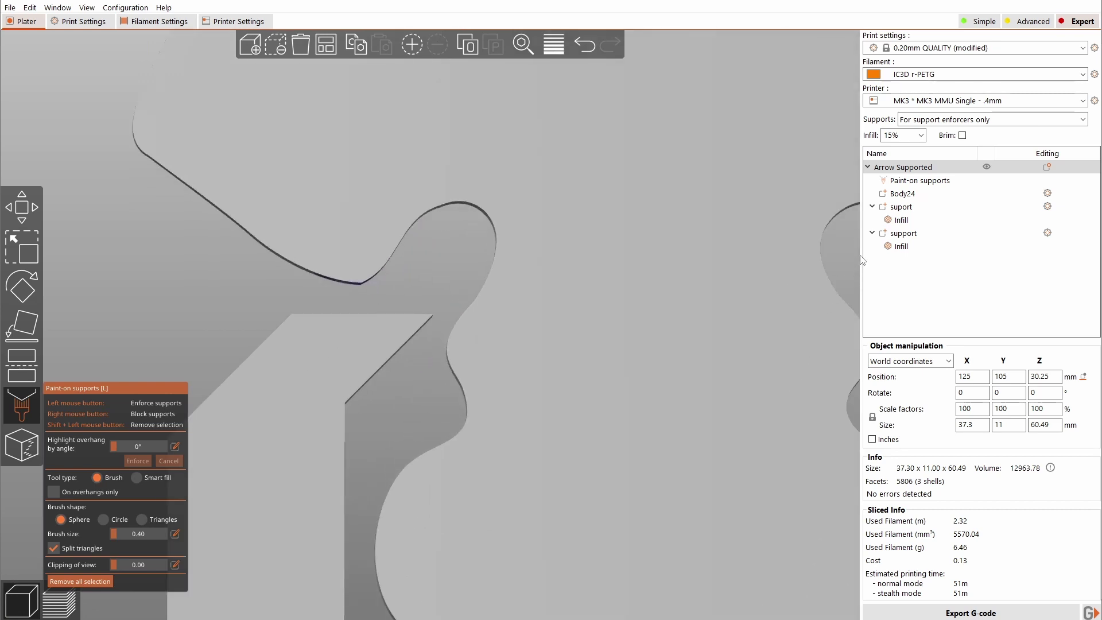
{"action": "left_click_drag", "start_coordinate": [863, 260], "coordinate": [667, 315]}
{"action": "scroll", "coordinate": [678, 295], "scroll_direction": "up", "scroll_amount": 5}
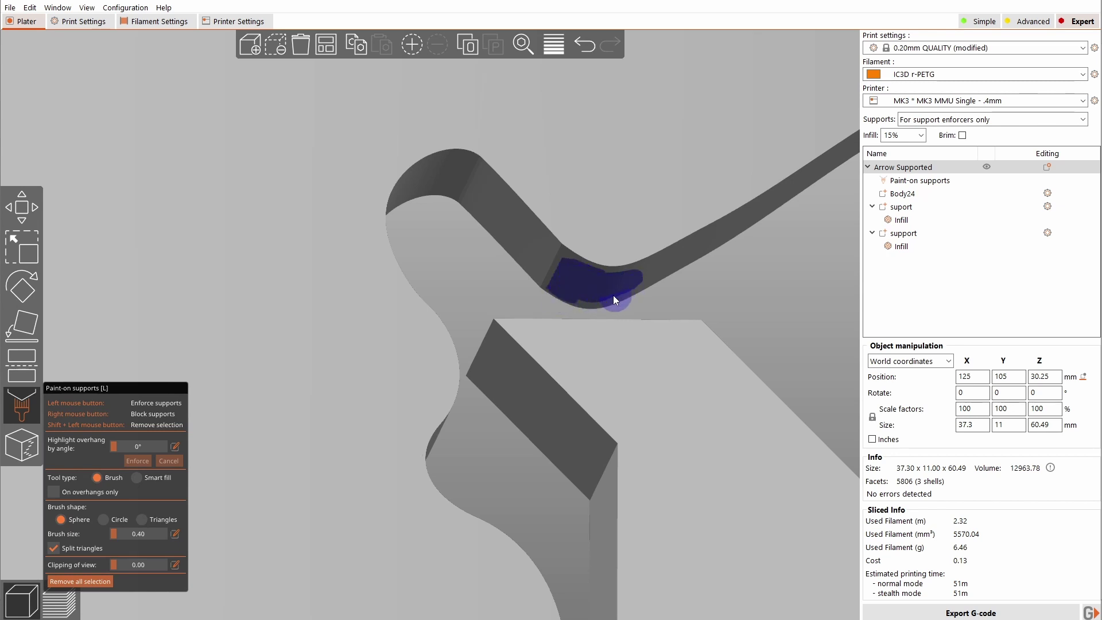
{"action": "left_click_drag", "start_coordinate": [720, 290], "coordinate": [679, 281]}
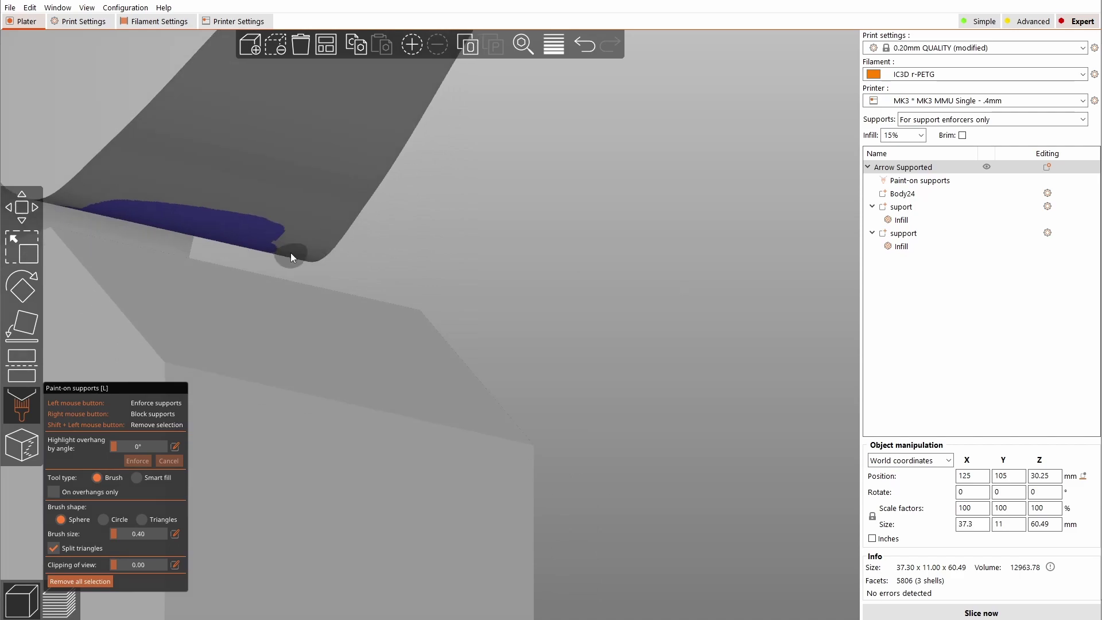
{"action": "left_click_drag", "start_coordinate": [299, 245], "coordinate": [131, 206]}
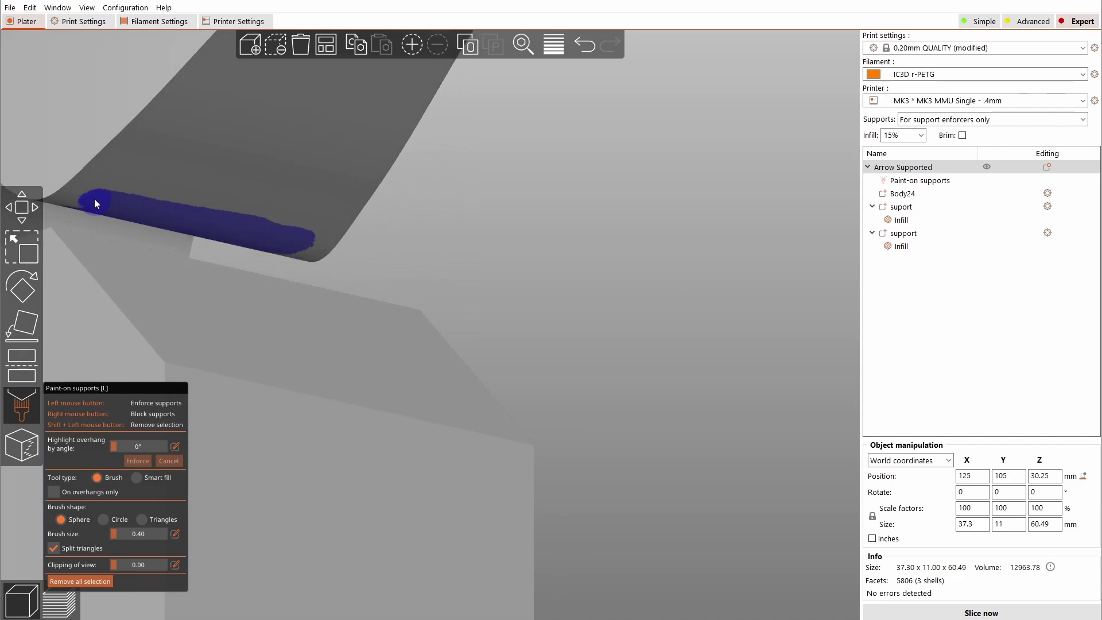
- Slice the object again and compare the generated support material under both barbs from the front
{"action": "left_click", "coordinate": [976, 614]}
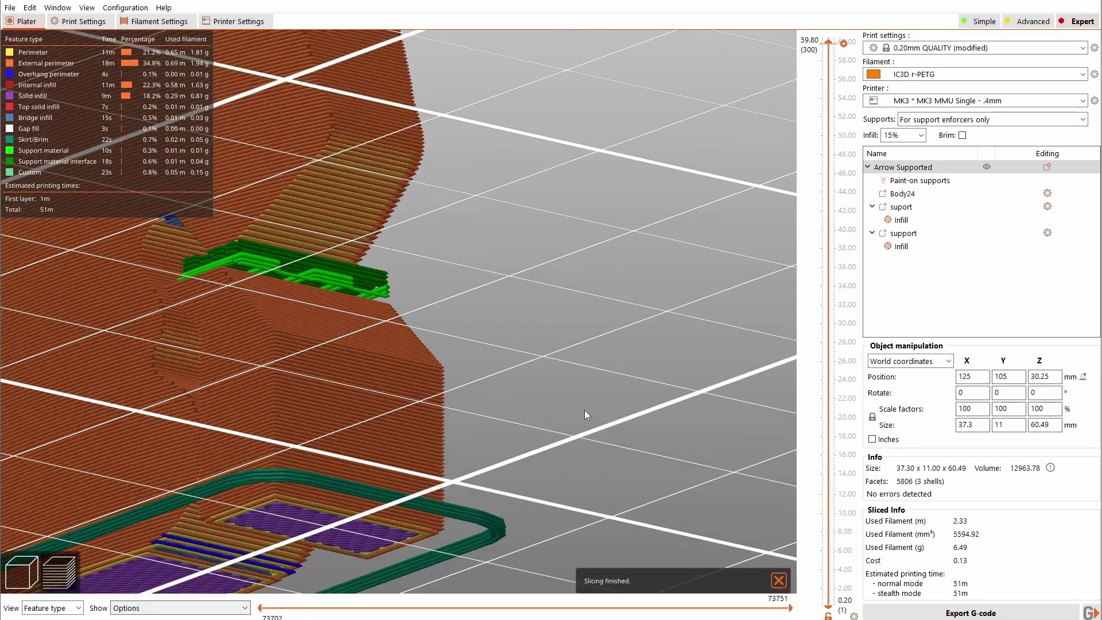
{"action": "left_click_drag", "start_coordinate": [585, 409], "coordinate": [503, 322]}
{"action": "scroll", "coordinate": [612, 356], "scroll_direction": "down", "scroll_amount": 5}
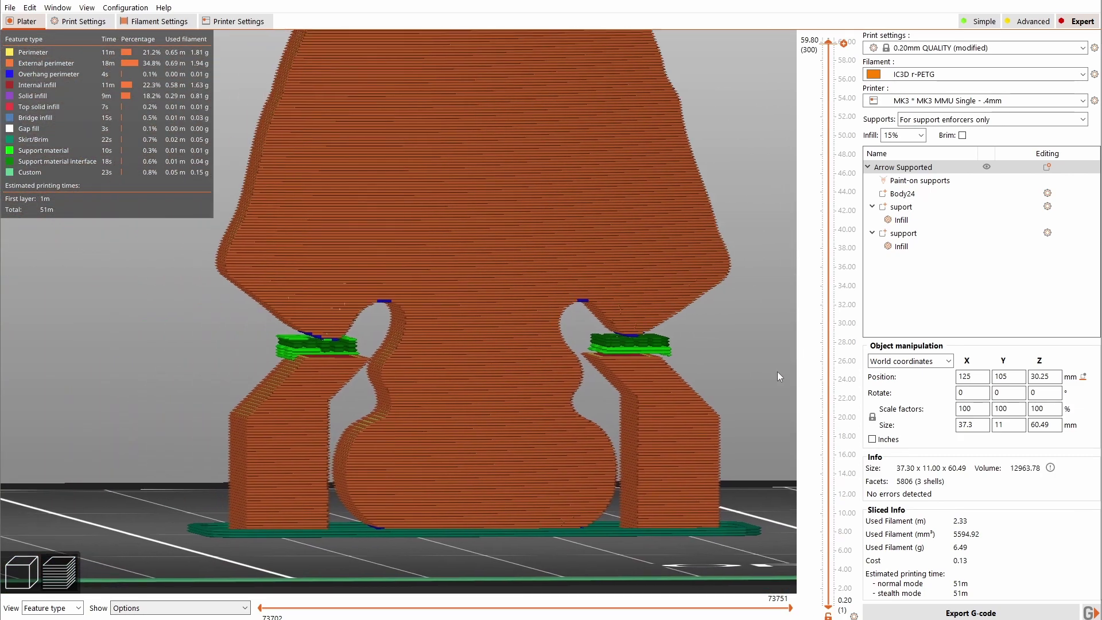
{"action": "left_click_drag", "start_coordinate": [766, 363], "coordinate": [762, 363]}
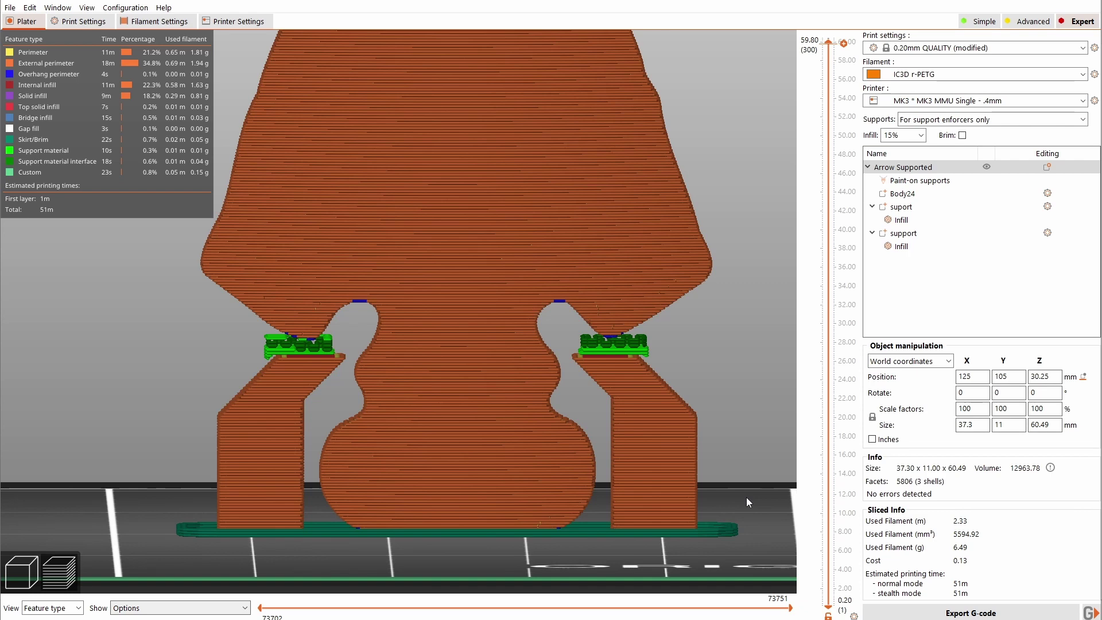
- Inspect the sliced layers around both barbs at heights of 15.00 and 17.20 mm
{"action": "scroll", "coordinate": [708, 387], "scroll_direction": "up", "scroll_amount": 3}
{"action": "scroll", "coordinate": [711, 397], "scroll_direction": "down", "scroll_amount": 4}
{"action": "left_click_drag", "start_coordinate": [678, 402], "coordinate": [695, 325]}
{"action": "scroll", "coordinate": [832, 48], "scroll_direction": "up", "scroll_amount": 1}
{"action": "left_click_drag", "start_coordinate": [834, 49], "coordinate": [811, 466]}
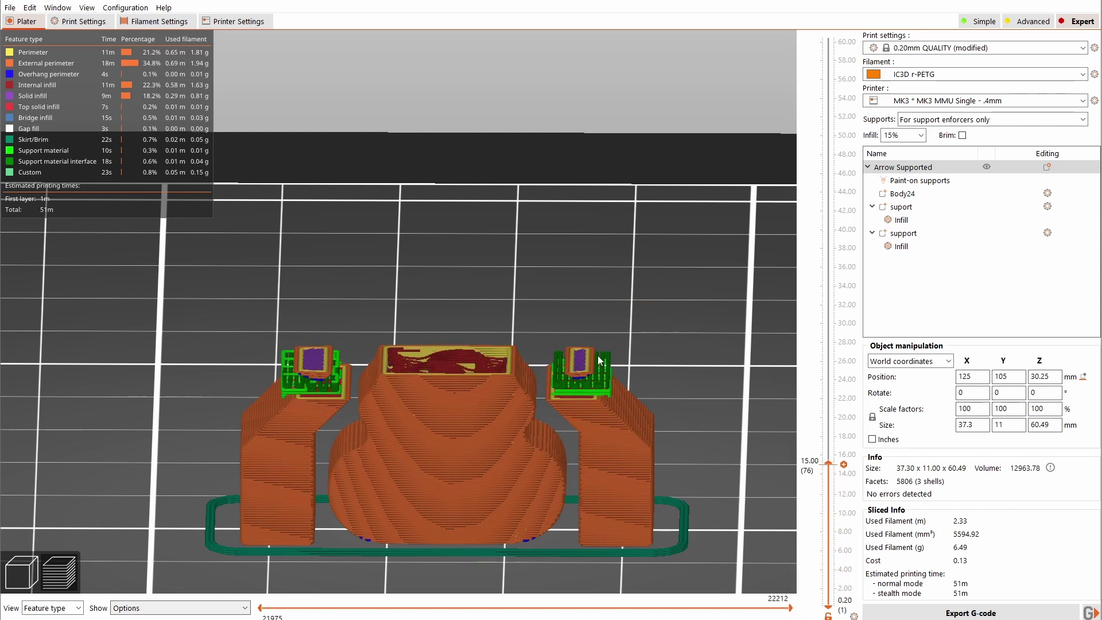
{"action": "scroll", "coordinate": [565, 373], "scroll_direction": "up", "scroll_amount": 5}
{"action": "scroll", "coordinate": [700, 380], "scroll_direction": "down", "scroll_amount": 3}
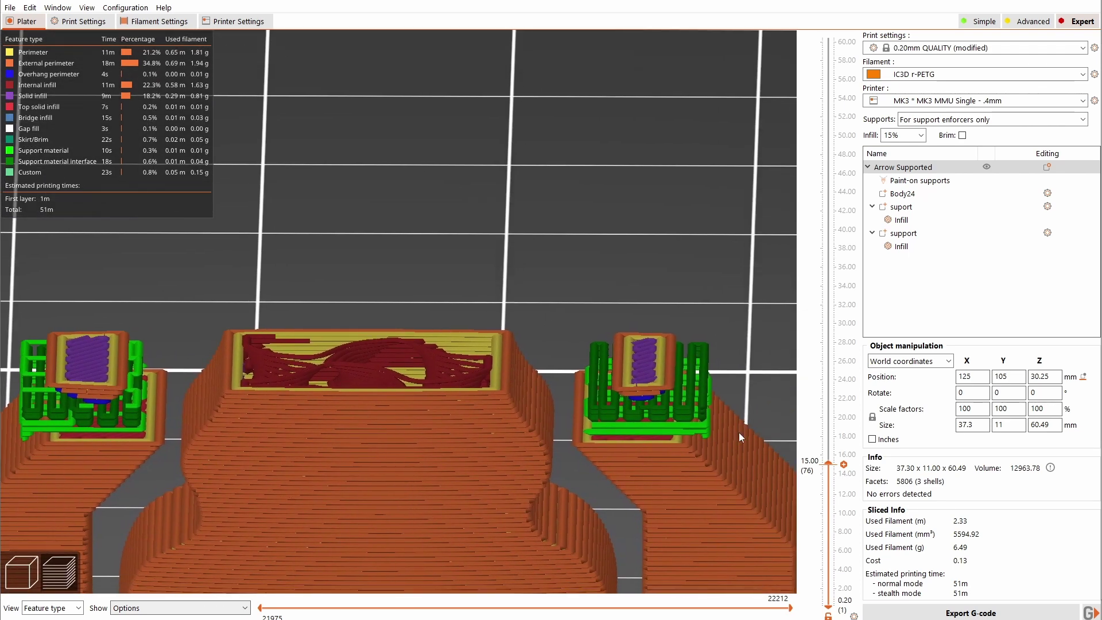
{"action": "left_click_drag", "start_coordinate": [829, 463], "coordinate": [834, 448]}
{"action": "scroll", "coordinate": [746, 505], "scroll_direction": "down", "scroll_amount": 3}
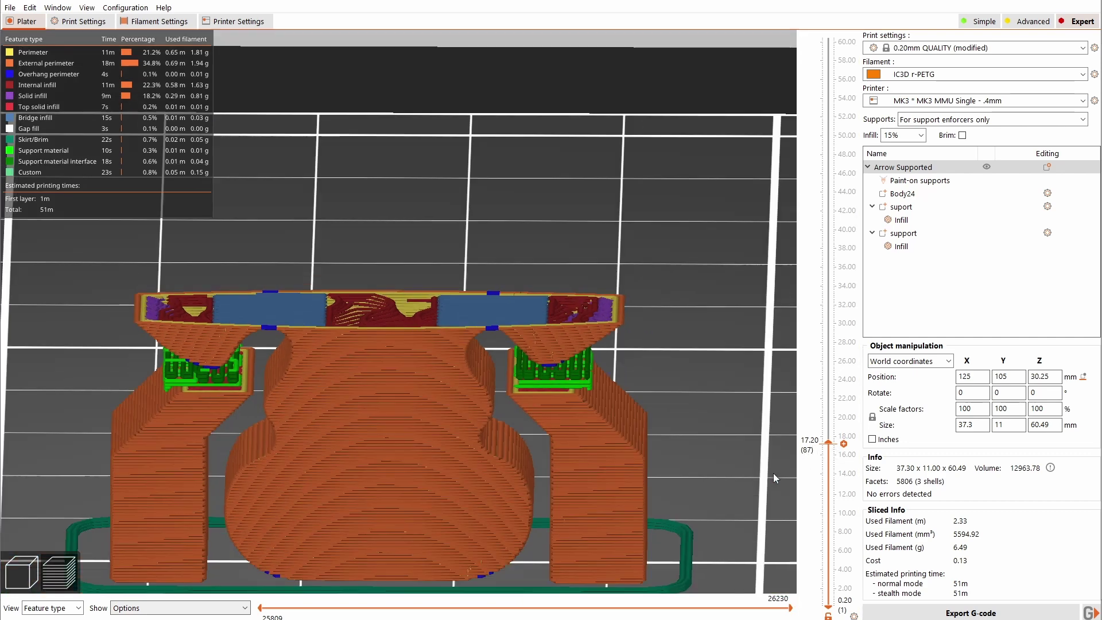
- Return to the 3D editor view, review the paint-on supports controls for the arrowhead, and exit the tool
{"action": "key", "text": "Tab"}
{"action": "key", "text": "l"}
{"action": "scroll", "coordinate": [750, 503], "scroll_direction": "down", "scroll_amount": 3}
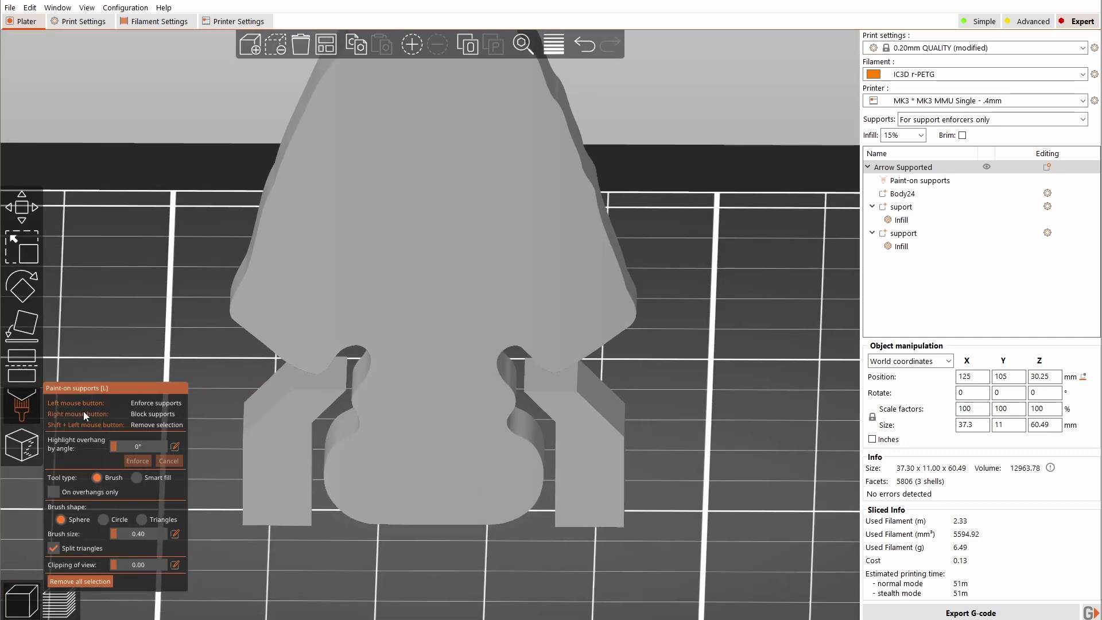
{"action": "left_click", "coordinate": [22, 406]}
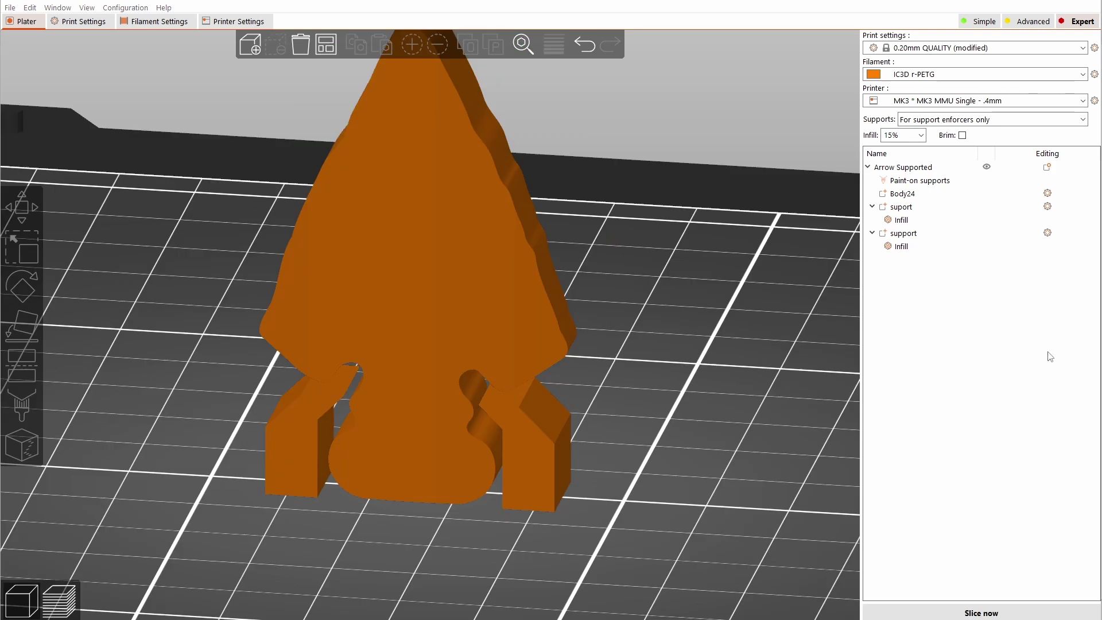
{"action": "left_click", "coordinate": [553, 353]}
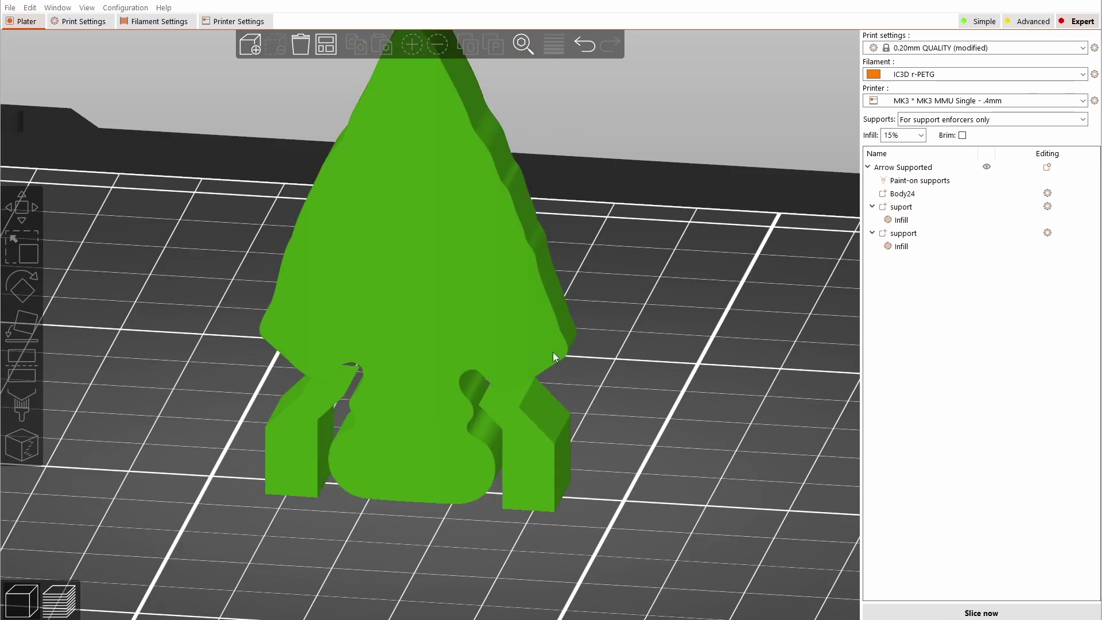
- Add a box part to the arrowhead object and size it to 8 × 1 × 0.4 mm in X, Y and Z
{"action": "right_click", "coordinate": [494, 333]}
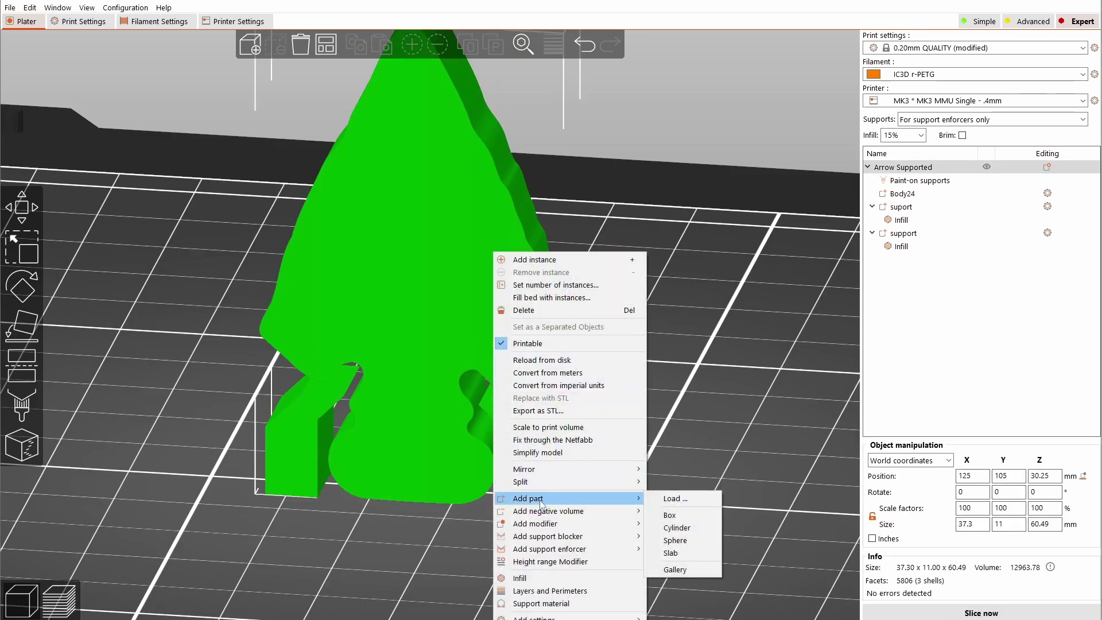
{"action": "left_click", "coordinate": [668, 515]}
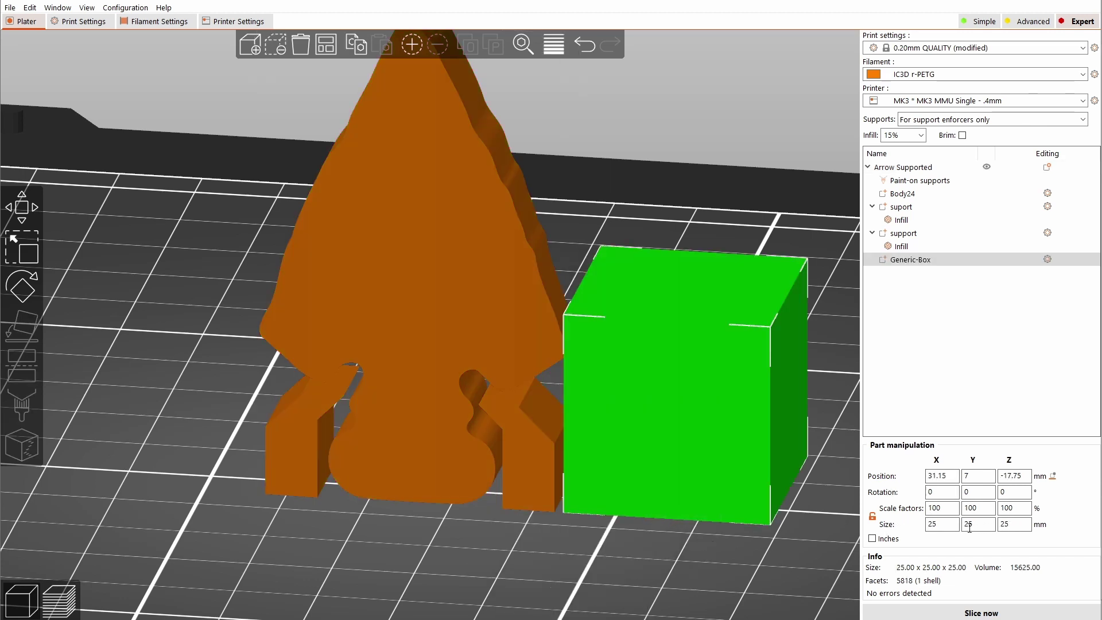
{"action": "left_click", "coordinate": [1012, 524]}
{"action": "type", "text": ".4"}
{"action": "key", "text": "Return"}
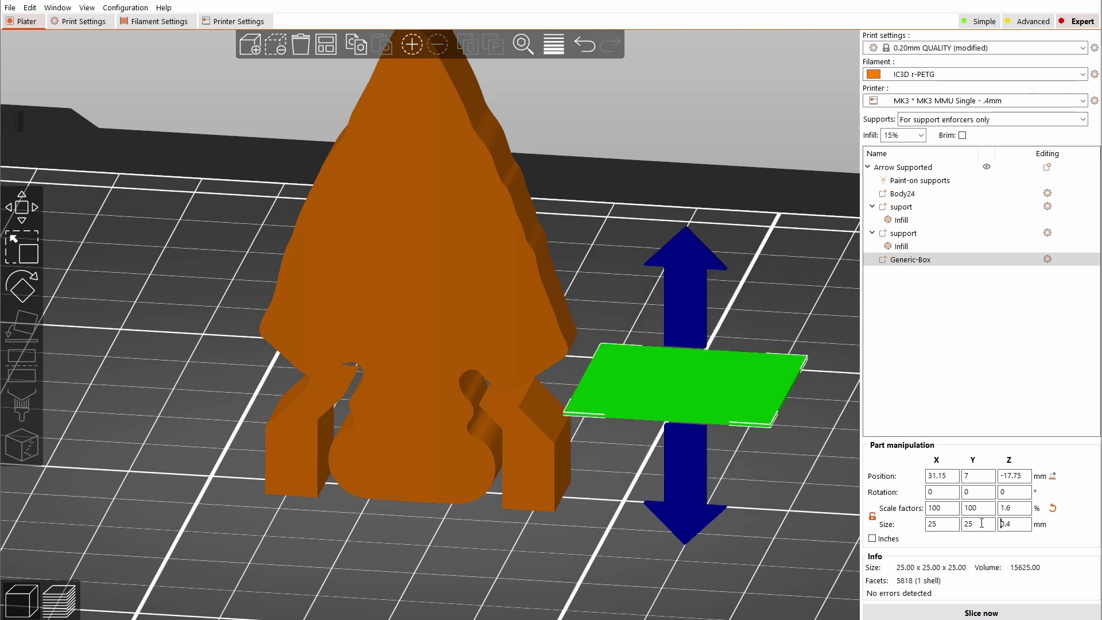
{"action": "left_click", "coordinate": [981, 523]}
{"action": "type", "text": "1"}
{"action": "key", "text": "Return"}
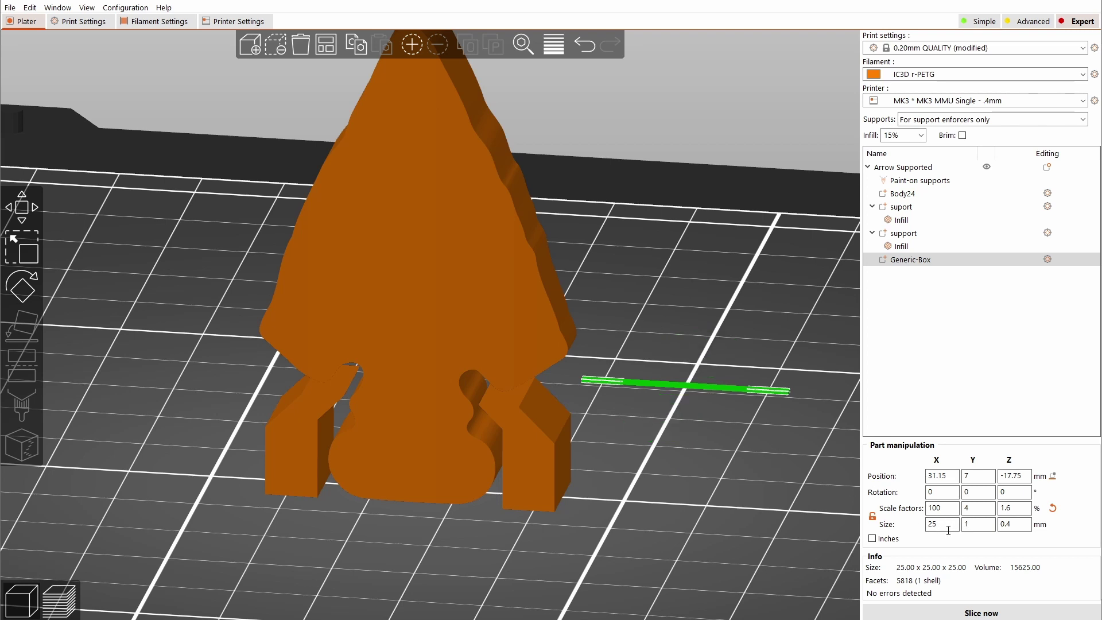
{"action": "double_click", "coordinate": [947, 529]}
{"action": "type", "text": "8"}
{"action": "key", "text": "Return"}
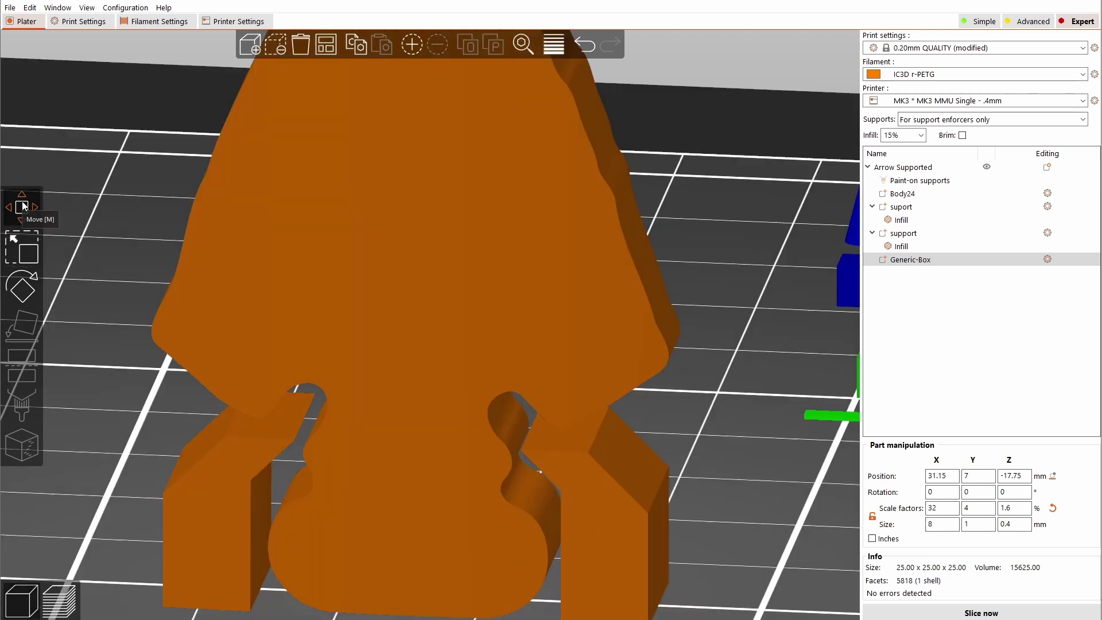
- Move the thin box bar horizontally to the arrowhead's right-hand notch, at about X 8.42 and Y -0.38 mm
{"action": "scroll", "coordinate": [29, 214], "scroll_direction": "up", "scroll_amount": 4}
{"action": "middle_click_drag", "start_coordinate": [614, 316], "coordinate": [257, 264]}
{"action": "left_click_drag", "start_coordinate": [790, 402], "coordinate": [464, 357]}
{"action": "middle_click_drag", "start_coordinate": [552, 299], "coordinate": [628, 294]}
{"action": "left_click_drag", "start_coordinate": [628, 294], "coordinate": [418, 325]}
{"action": "left_click_drag", "start_coordinate": [447, 350], "coordinate": [540, 384]}
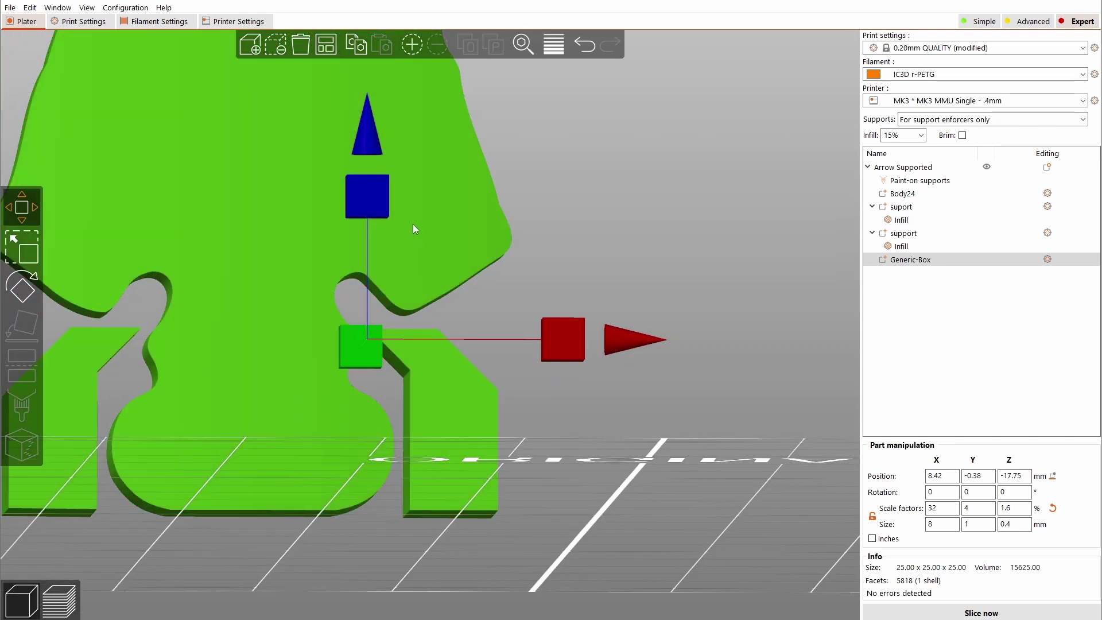
- Raise the bar to about Z -15.64 mm and shift it to about X 7.19 mm, bridging the neck and right barb's tip
{"action": "left_click_drag", "start_coordinate": [368, 194], "coordinate": [380, 175]}
{"action": "left_click_drag", "start_coordinate": [517, 275], "coordinate": [566, 375]}
{"action": "scroll", "coordinate": [597, 360], "scroll_direction": "up", "scroll_amount": 5}
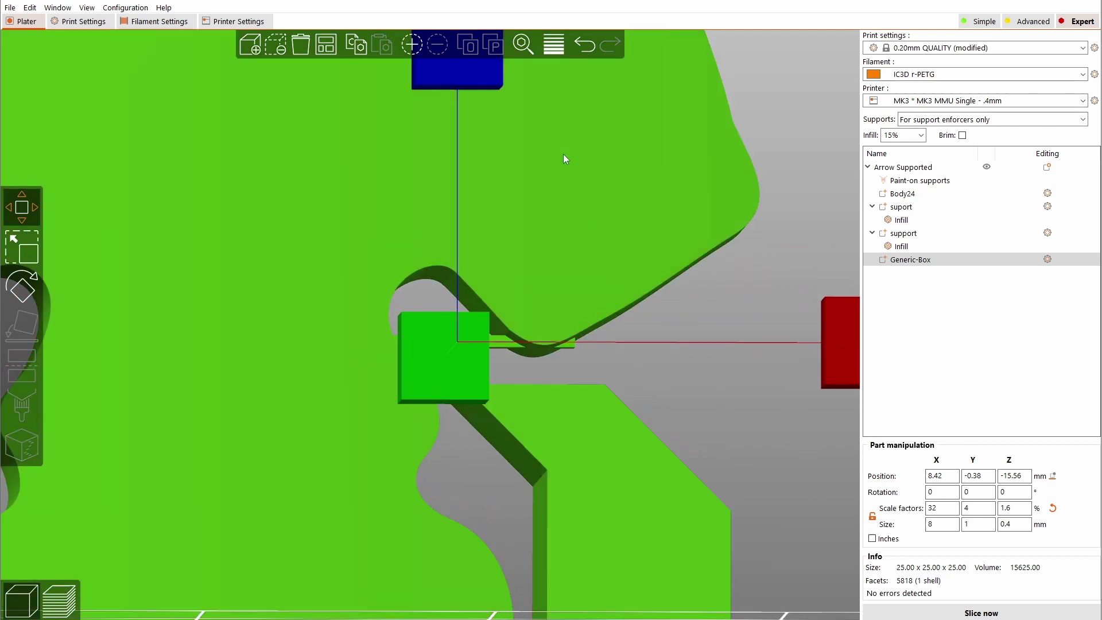
{"action": "left_click_drag", "start_coordinate": [472, 84], "coordinate": [473, 46]}
{"action": "left_click_drag", "start_coordinate": [837, 376], "coordinate": [832, 367]}
{"action": "scroll", "coordinate": [769, 363], "scroll_direction": "down", "scroll_amount": 4}
{"action": "left_click_drag", "start_coordinate": [749, 239], "coordinate": [704, 226]}
- Duplicate the thin bar and spread the two bars apart along Y, placing the original at about Y -3.61 mm
{"action": "right_click_drag", "start_coordinate": [605, 261], "coordinate": [787, 287]}
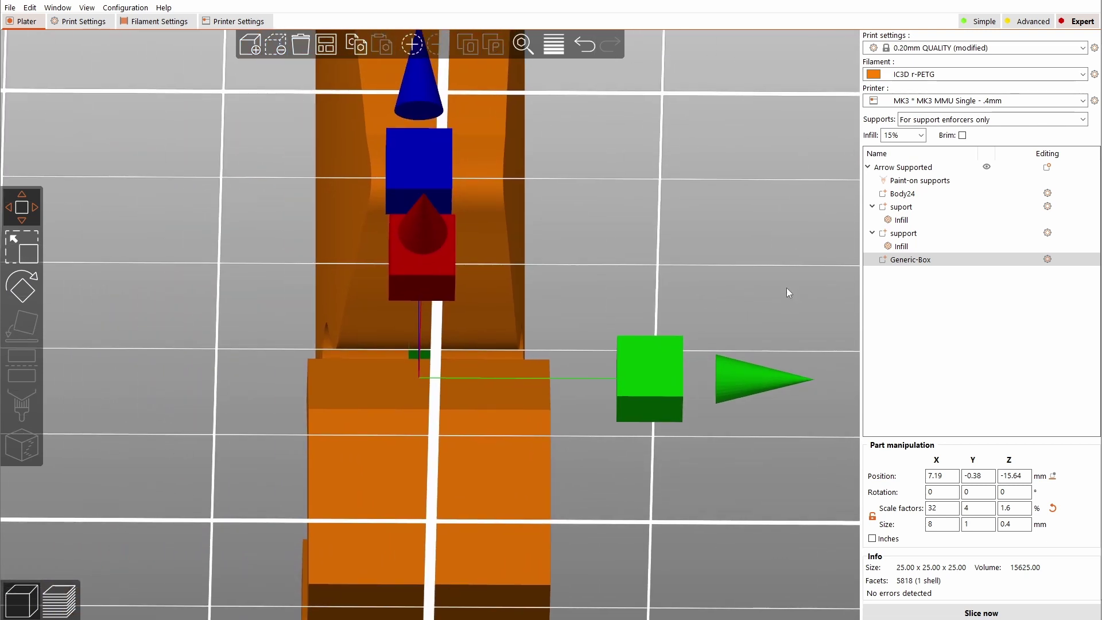
{"action": "left_click", "coordinate": [349, 43]}
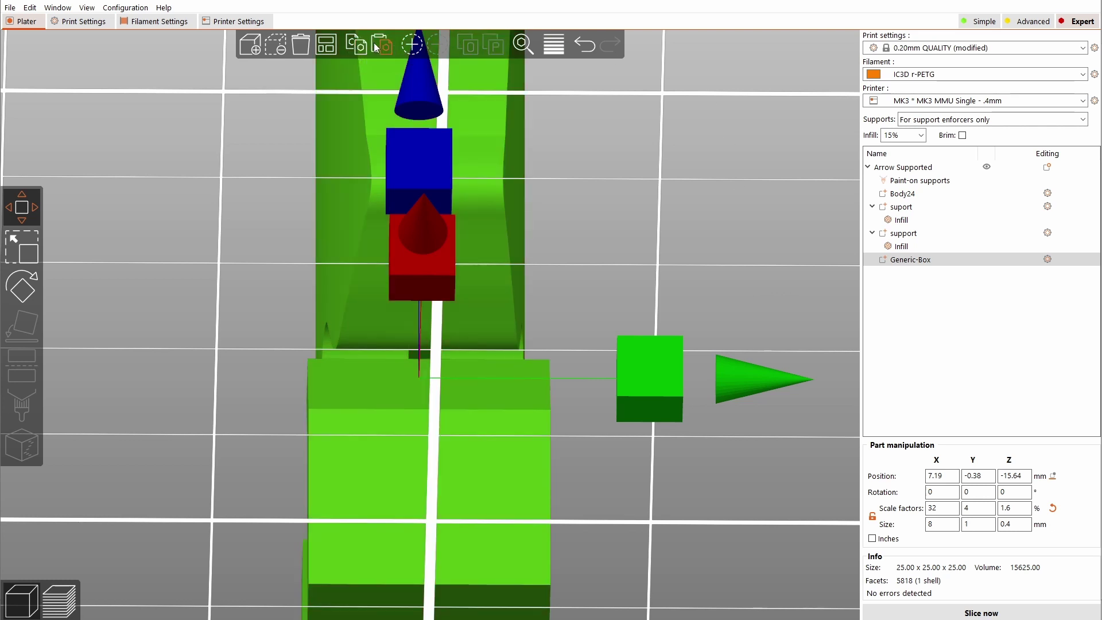
{"action": "left_click", "coordinate": [374, 42]}
{"action": "left_click_drag", "start_coordinate": [636, 246], "coordinate": [638, 246]}
{"action": "key", "text": "1"}
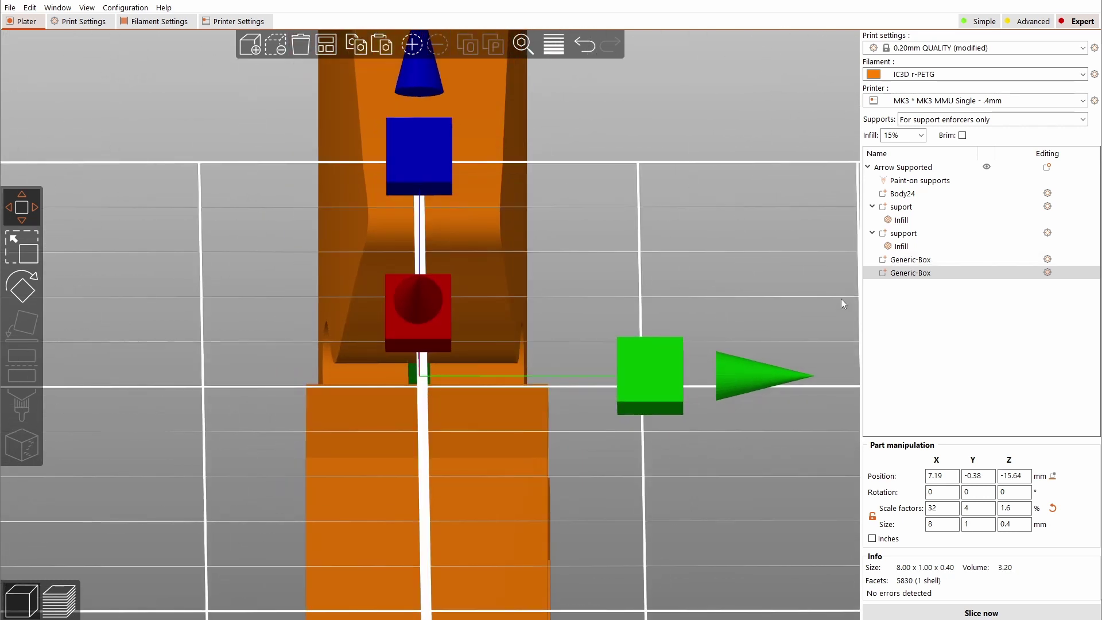
{"action": "left_click_drag", "start_coordinate": [675, 373], "coordinate": [717, 367]}
{"action": "key", "text": "ctrl+z"}
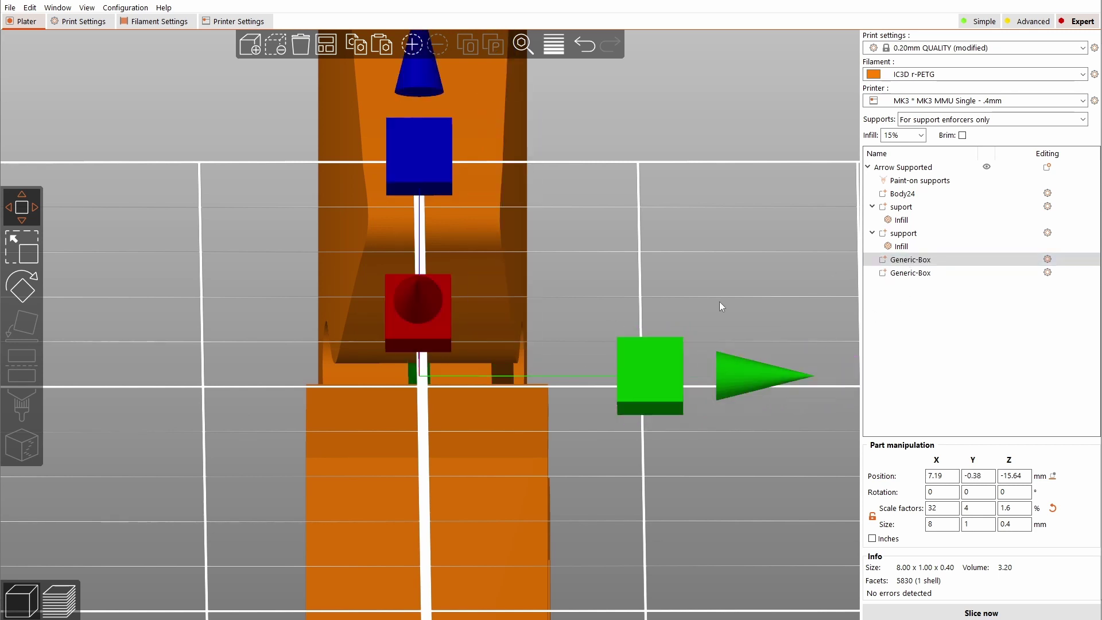
{"action": "left_click_drag", "start_coordinate": [638, 367], "coordinate": [606, 330]}
- Slice the object and step through the toolpath of the two bridging bars at the 14.60 mm layer
{"action": "key", "text": "0"}
{"action": "key", "text": "Tab"}
{"action": "left_click_drag", "start_coordinate": [613, 233], "coordinate": [792, 229]}
{"action": "left_click_drag", "start_coordinate": [829, 442], "coordinate": [836, 472]}
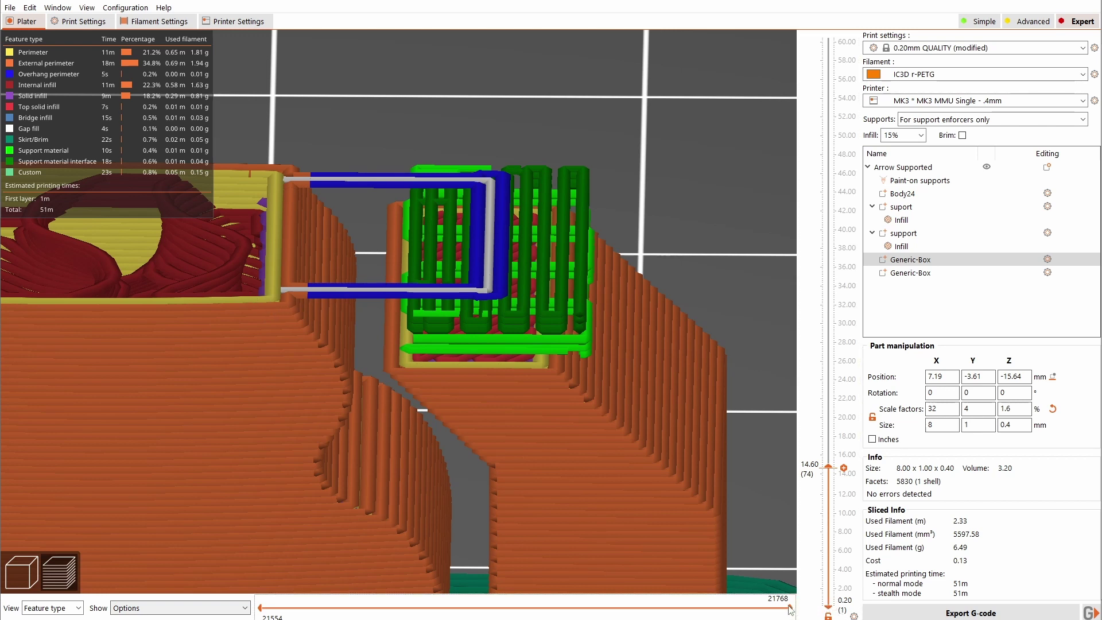
{"action": "left_click_drag", "start_coordinate": [791, 608], "coordinate": [466, 598]}
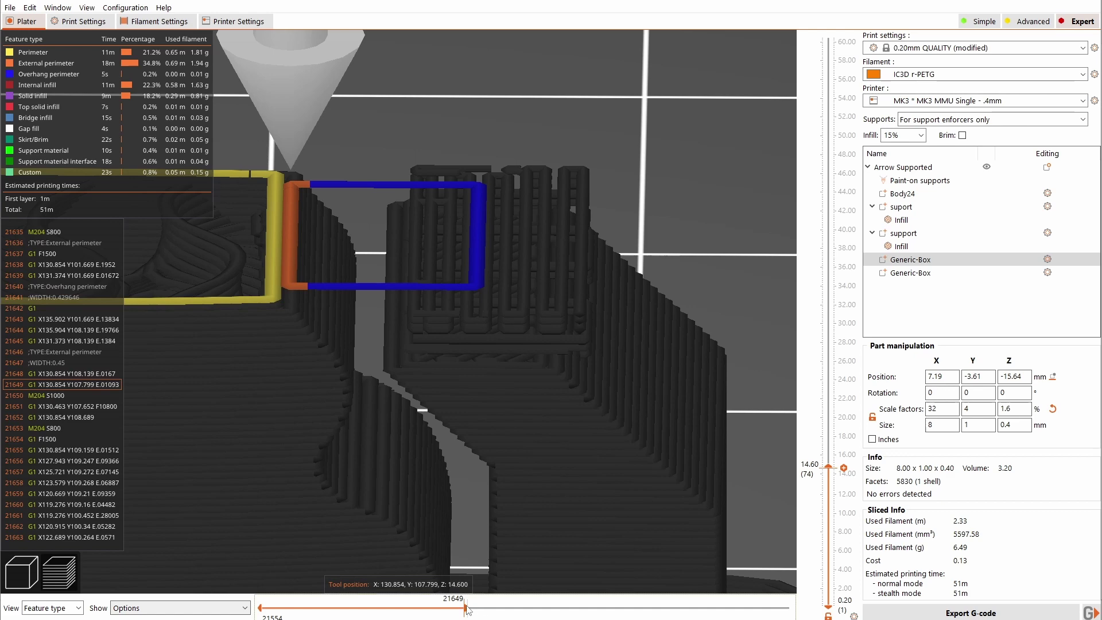
{"action": "left_click_drag", "start_coordinate": [468, 608], "coordinate": [624, 609]}
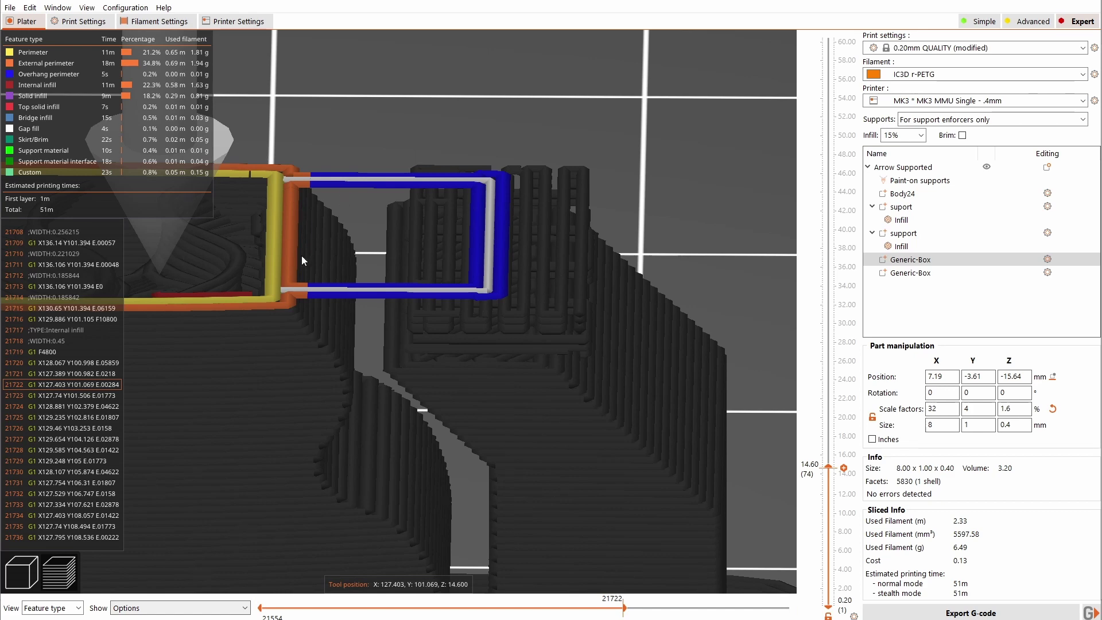
- Inspect the toolpath order of the bars and the barb's first perimeters at the 14.80 mm layer
{"action": "scroll", "coordinate": [830, 470], "scroll_direction": "up", "scroll_amount": 1}
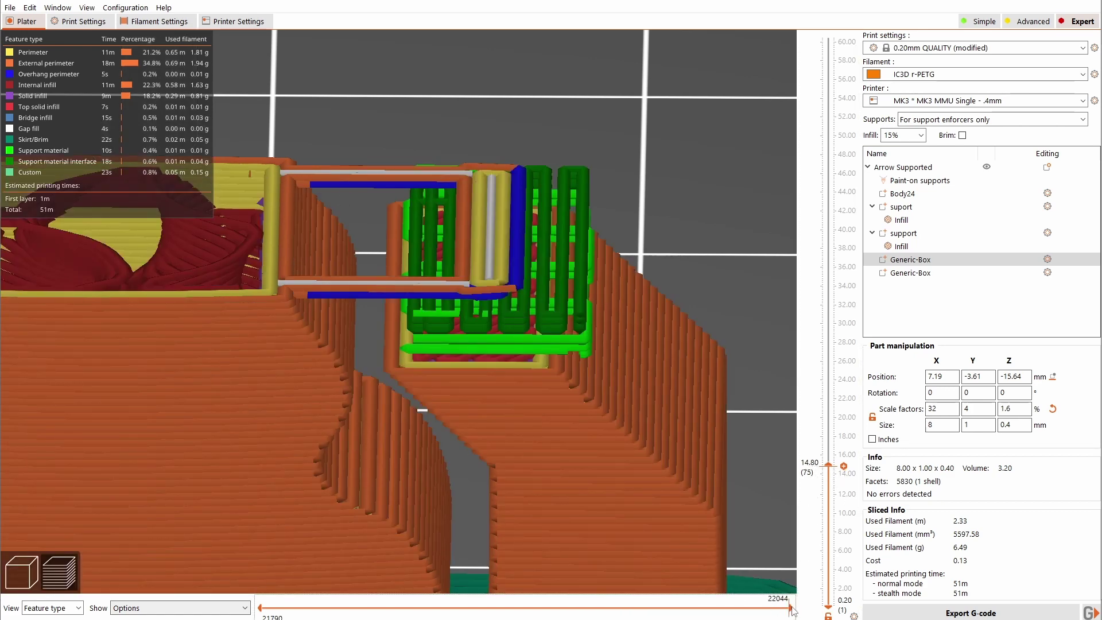
{"action": "left_click", "coordinate": [718, 609]}
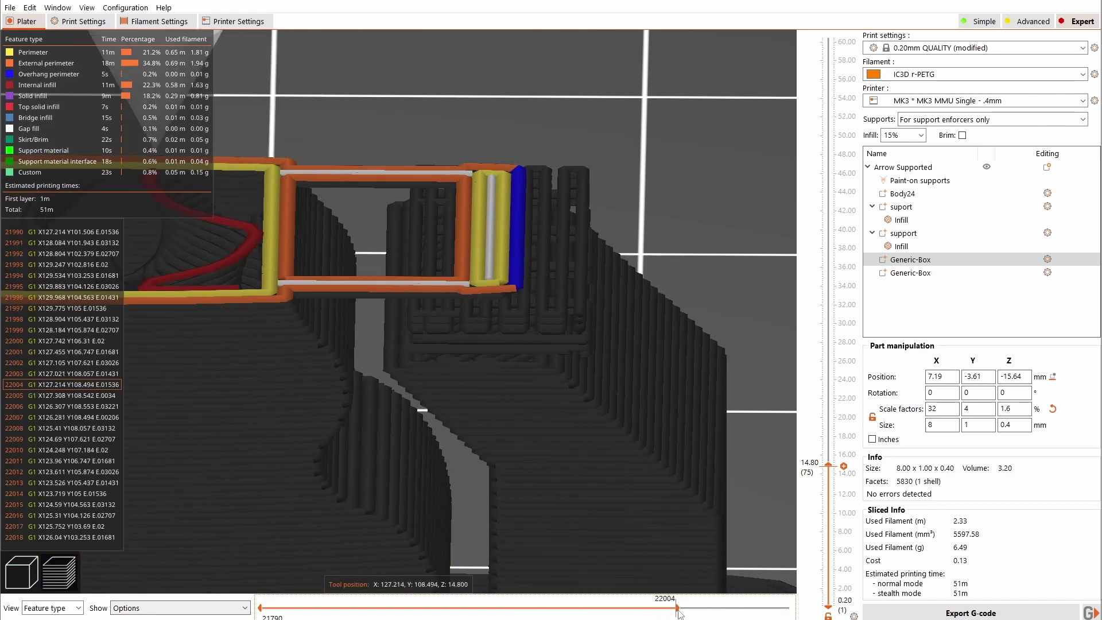
{"action": "key", "text": "Left"}
{"action": "key", "text": "Left"}
{"action": "key", "text": "Left"}
{"action": "key", "text": "Left"}
{"action": "key", "text": "Left"}
{"action": "key", "text": "Left"}
{"action": "key", "text": "Left"}
- Examine how the right barb builds up over the bars and support material, up to the 17.80 mm layer
{"action": "scroll", "coordinate": [821, 474], "scroll_direction": "up", "scroll_amount": 9}
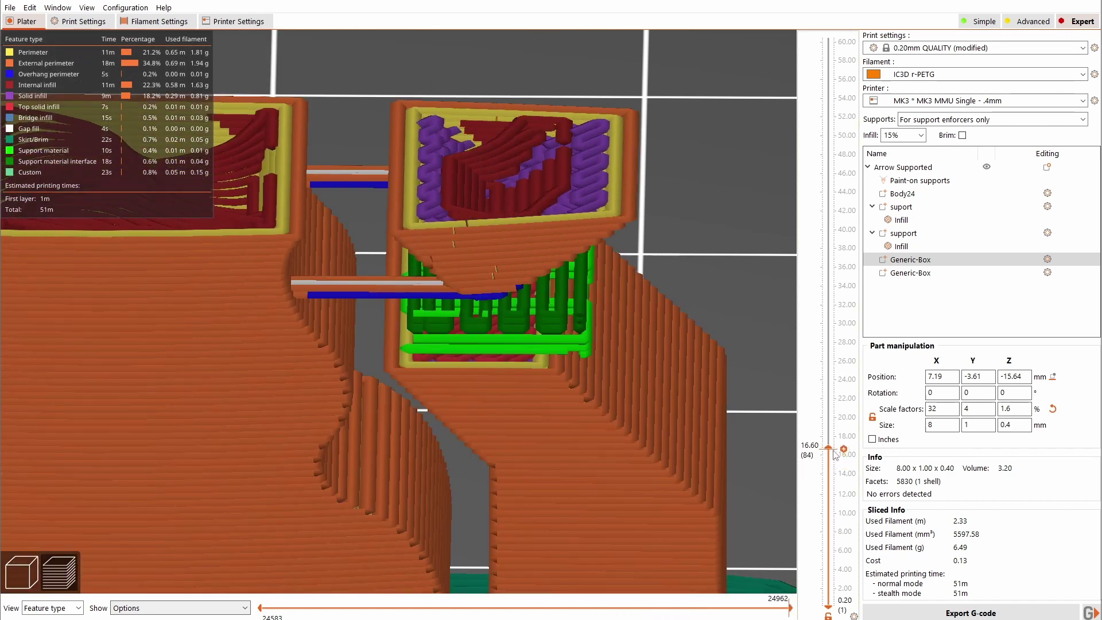
{"action": "scroll", "coordinate": [764, 360], "scroll_direction": "down", "scroll_amount": 3}
{"action": "left_click_drag", "start_coordinate": [737, 364], "coordinate": [724, 315]}
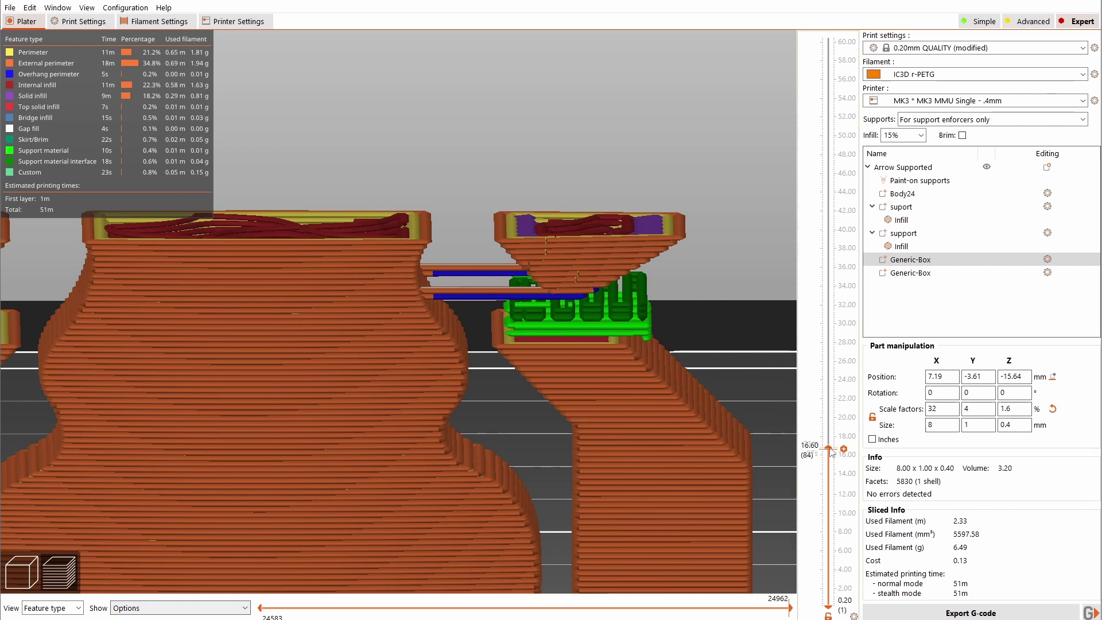
{"action": "mouse_move", "coordinate": [828, 447]}
{"action": "left_mouse_down"}
{"action": "mouse_move", "coordinate": [830, 431]}
{"action": "mouse_move", "coordinate": [829, 459]}
{"action": "mouse_move", "coordinate": [829, 436]}
{"action": "left_mouse_up"}
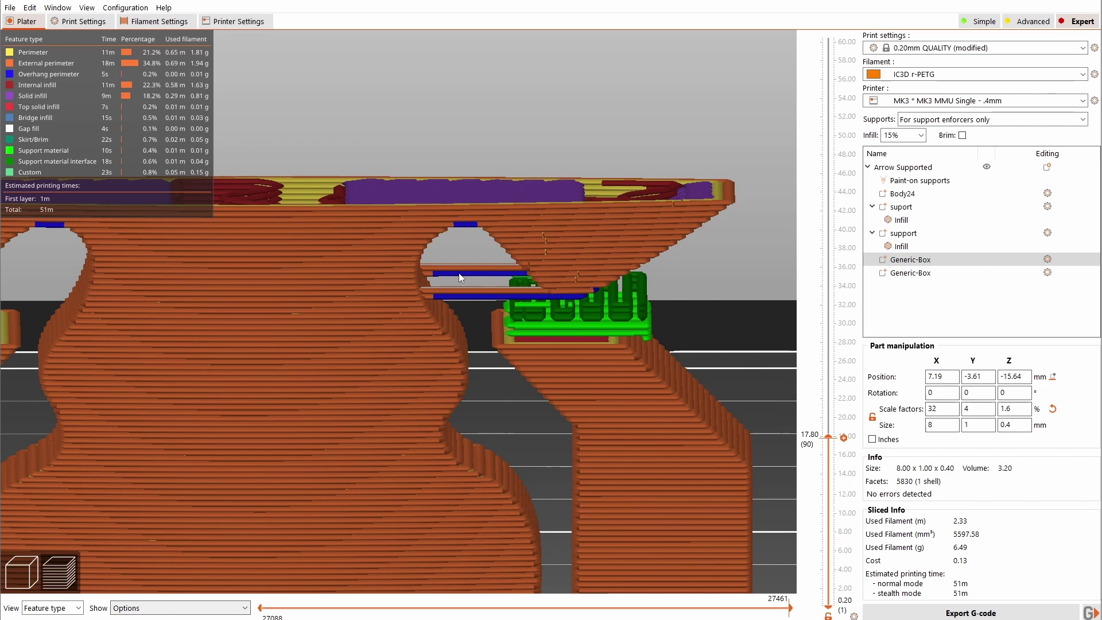
{"action": "scroll", "coordinate": [697, 330], "scroll_direction": "down", "scroll_amount": 3}
{"action": "middle_click_drag", "start_coordinate": [697, 329], "coordinate": [744, 329]}
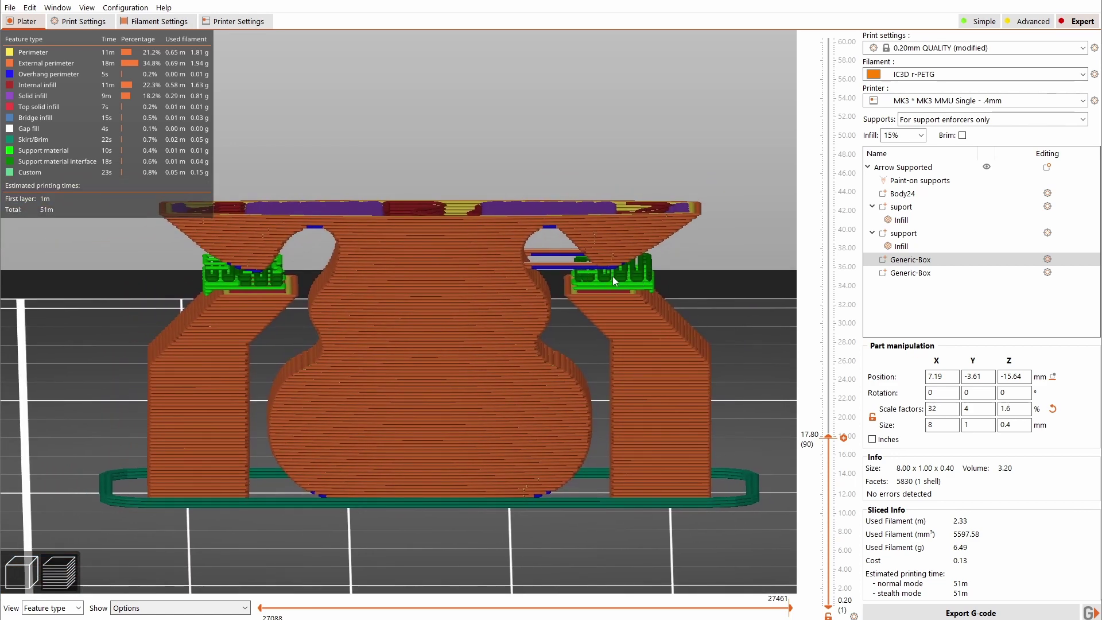
- Compare the bridged right barb with the left one from several angles, showing layers up to 43.60 mm
{"action": "scroll", "coordinate": [626, 287], "scroll_direction": "up", "scroll_amount": 6}
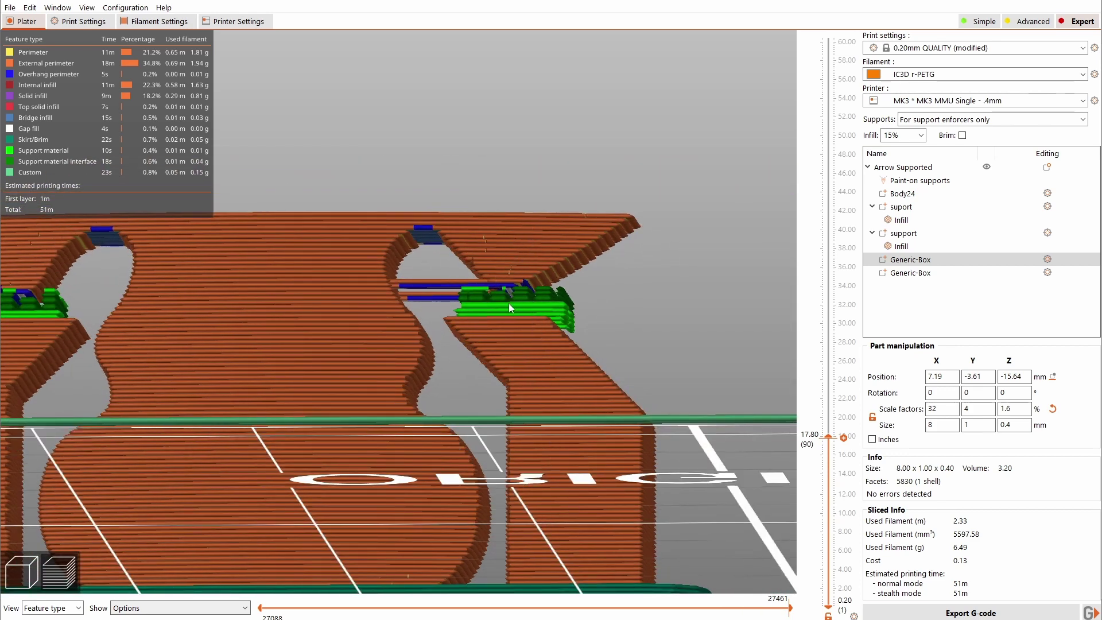
{"action": "scroll", "coordinate": [513, 270], "scroll_direction": "up", "scroll_amount": 3}
{"action": "scroll", "coordinate": [539, 291], "scroll_direction": "down", "scroll_amount": 6}
{"action": "left_click_drag", "start_coordinate": [829, 438], "coordinate": [828, 195]}
{"action": "scroll", "coordinate": [620, 270], "scroll_direction": "down", "scroll_amount": 2}
{"action": "left_click_drag", "start_coordinate": [594, 278], "coordinate": [438, 230]}
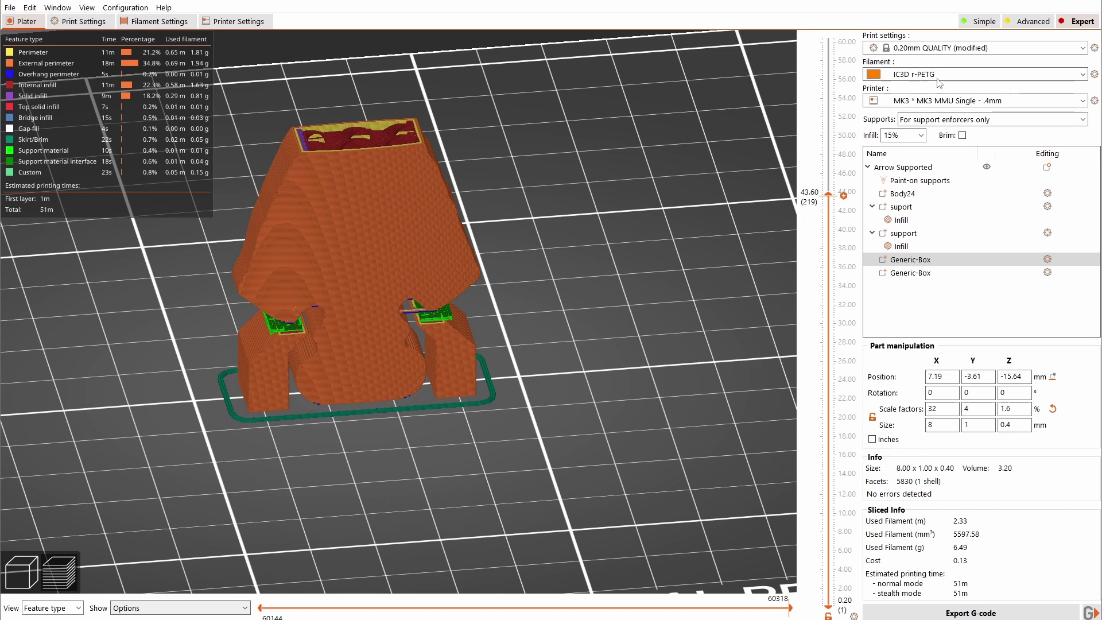
{"action": "scroll", "coordinate": [635, 434], "scroll_direction": "up", "scroll_amount": 5}
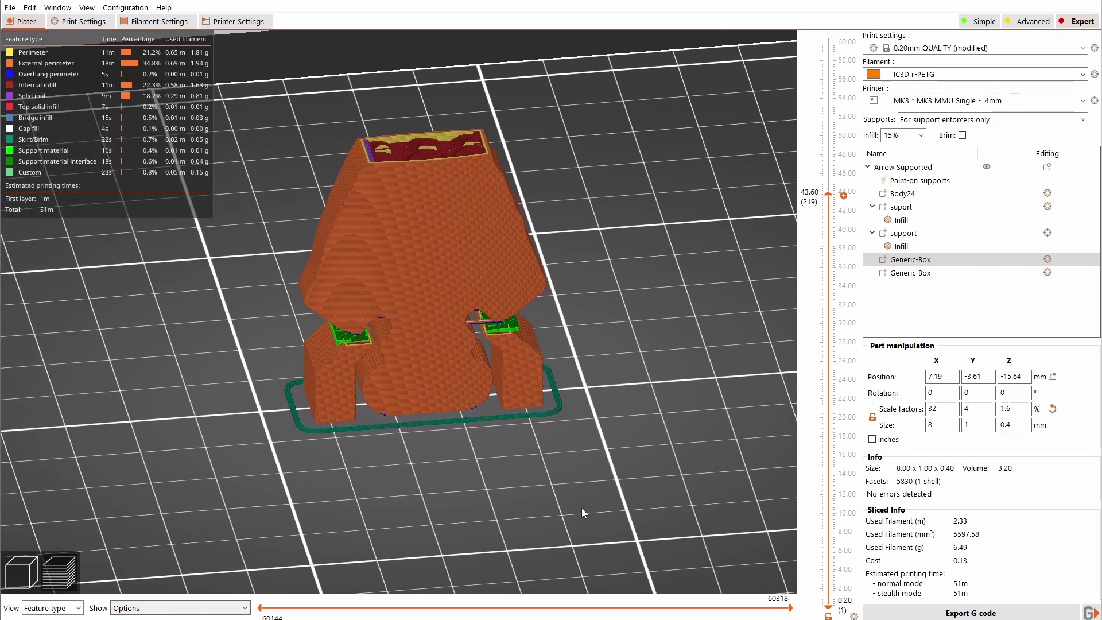
{"action": "key", "text": "1"}
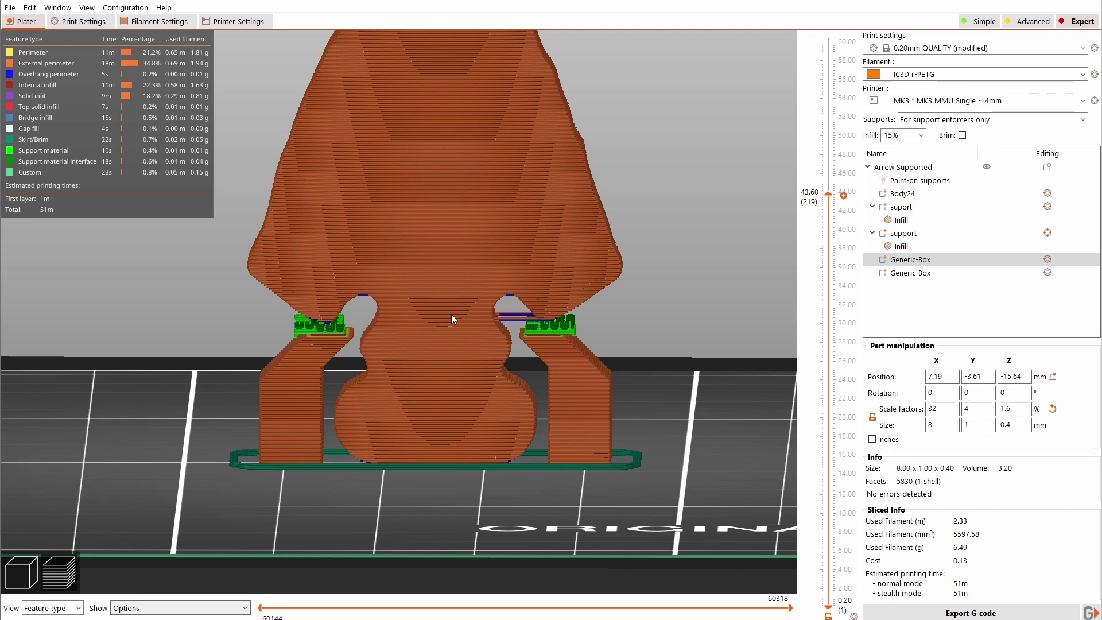
{"action": "scroll", "coordinate": [424, 351], "scroll_direction": "down", "scroll_amount": 2}
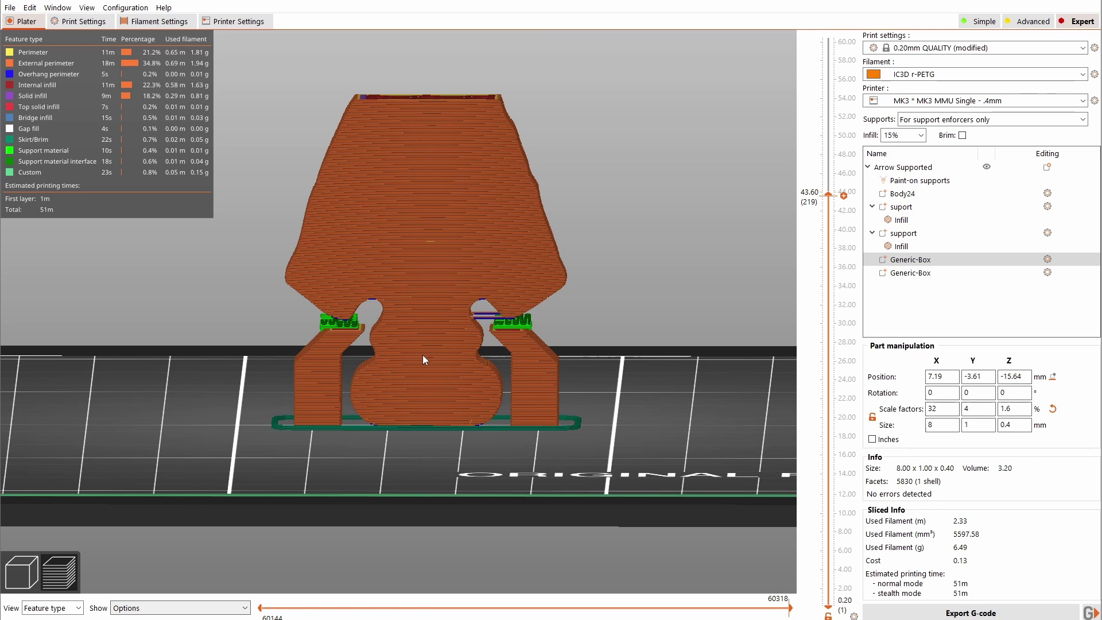
{"action": "left_click_drag", "start_coordinate": [624, 417], "coordinate": [643, 434]}
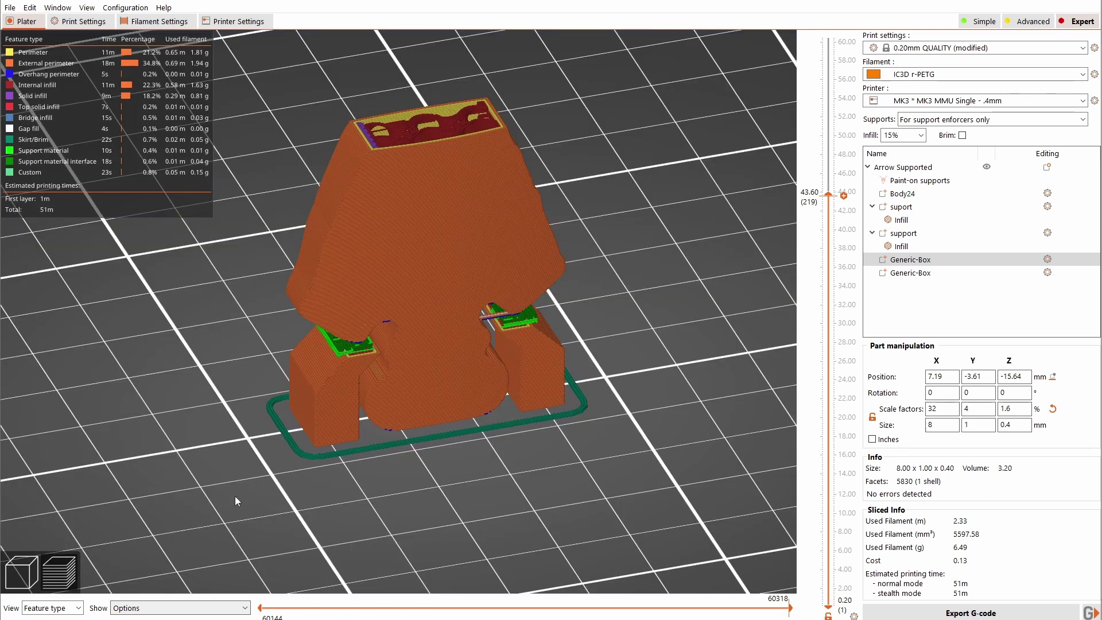
- Return to the 3D editor, add a box part to the arrowhead object and move it clear of the model
{"action": "left_click", "coordinate": [18, 576]}
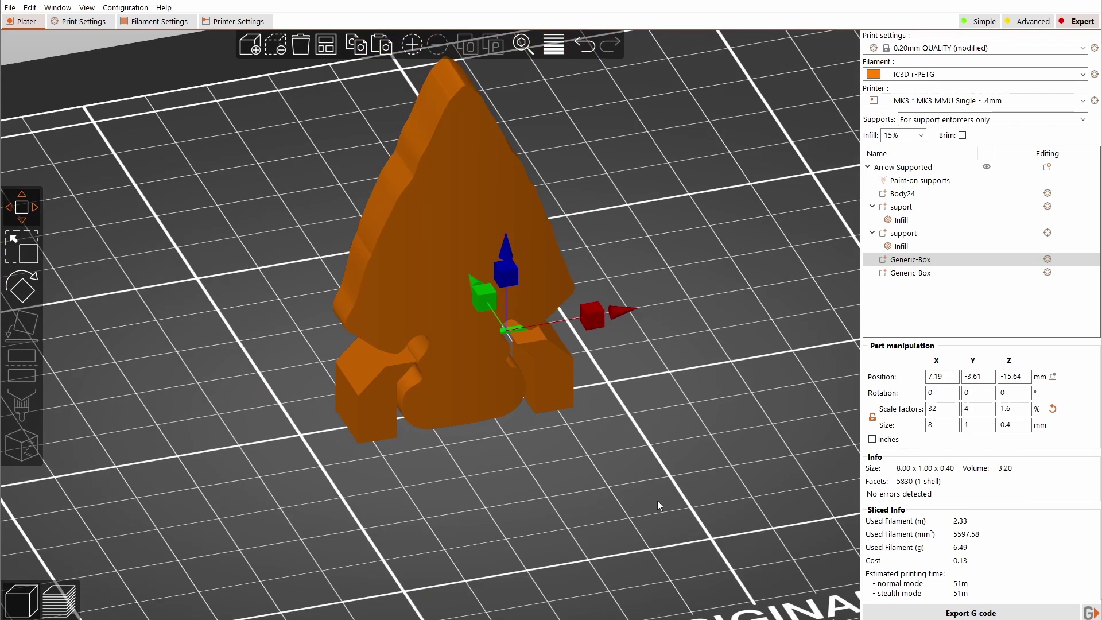
{"action": "left_click_drag", "start_coordinate": [657, 500], "coordinate": [626, 476]}
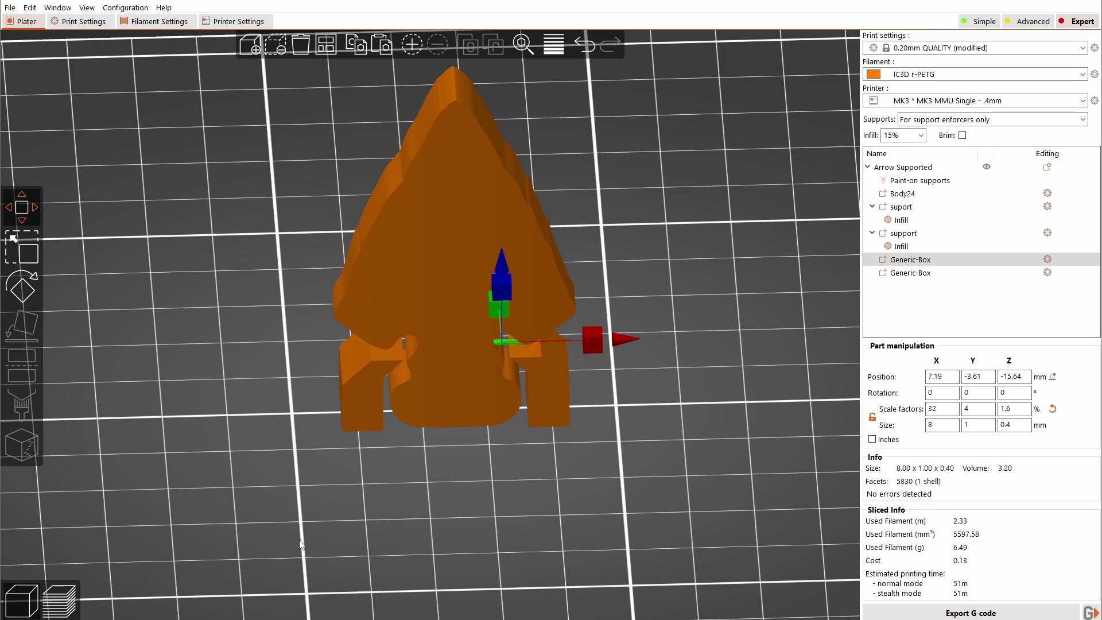
{"action": "mouse_move", "coordinate": [636, 500]}
{"action": "left_mouse_down"}
{"action": "mouse_move", "coordinate": [638, 482]}
{"action": "mouse_move", "coordinate": [636, 491]}
{"action": "left_mouse_up"}
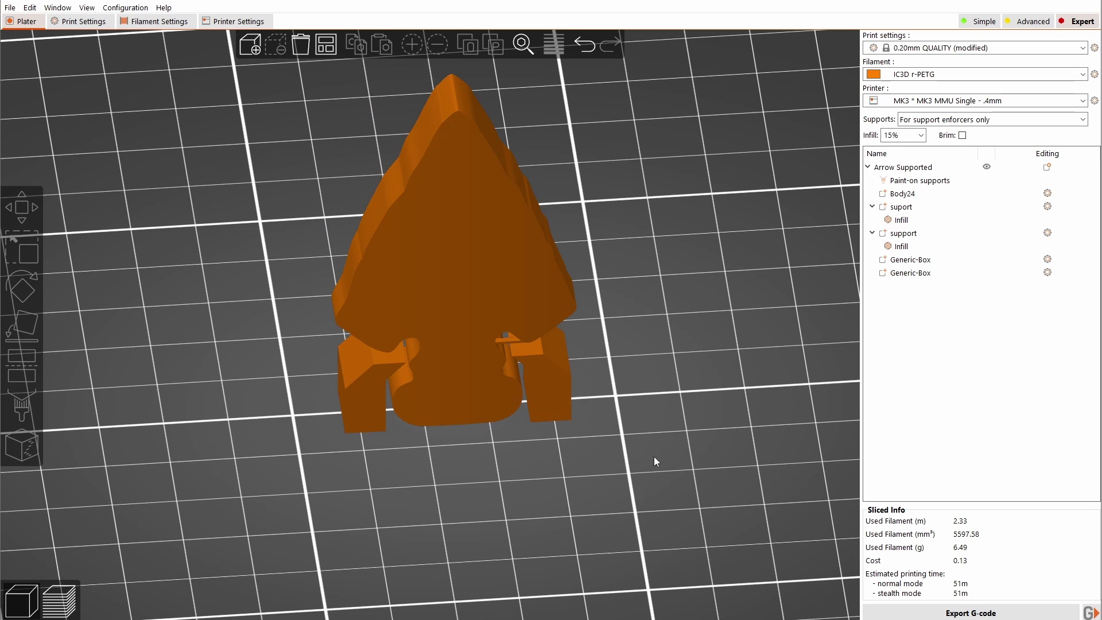
{"action": "right_click", "coordinate": [543, 395]}
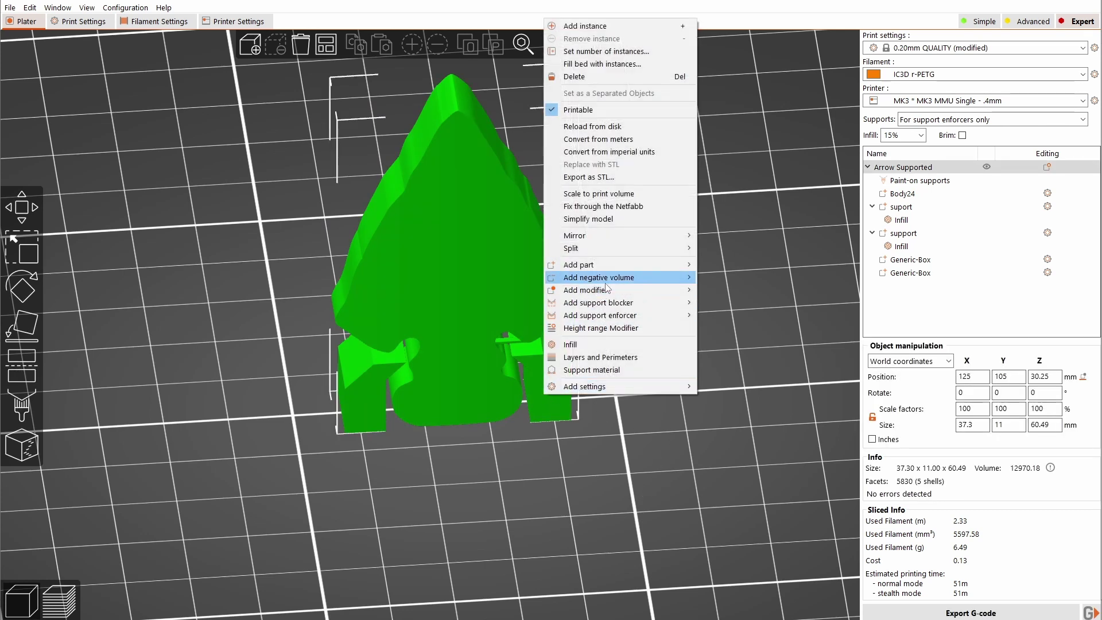
{"action": "mouse_move", "coordinate": [602, 294]}
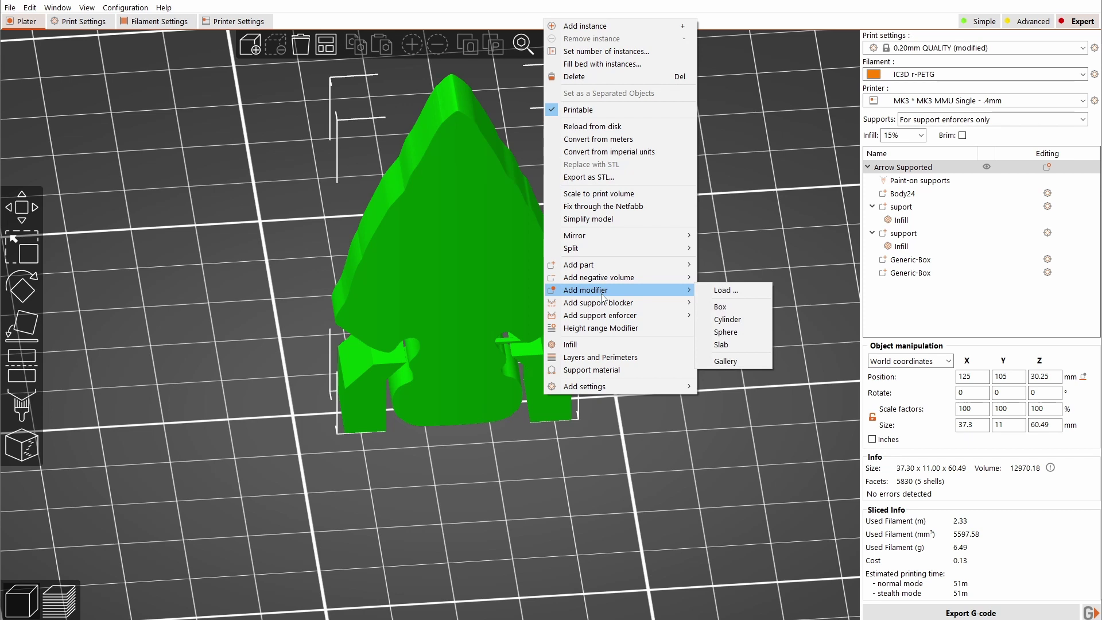
{"action": "mouse_move", "coordinate": [631, 265]}
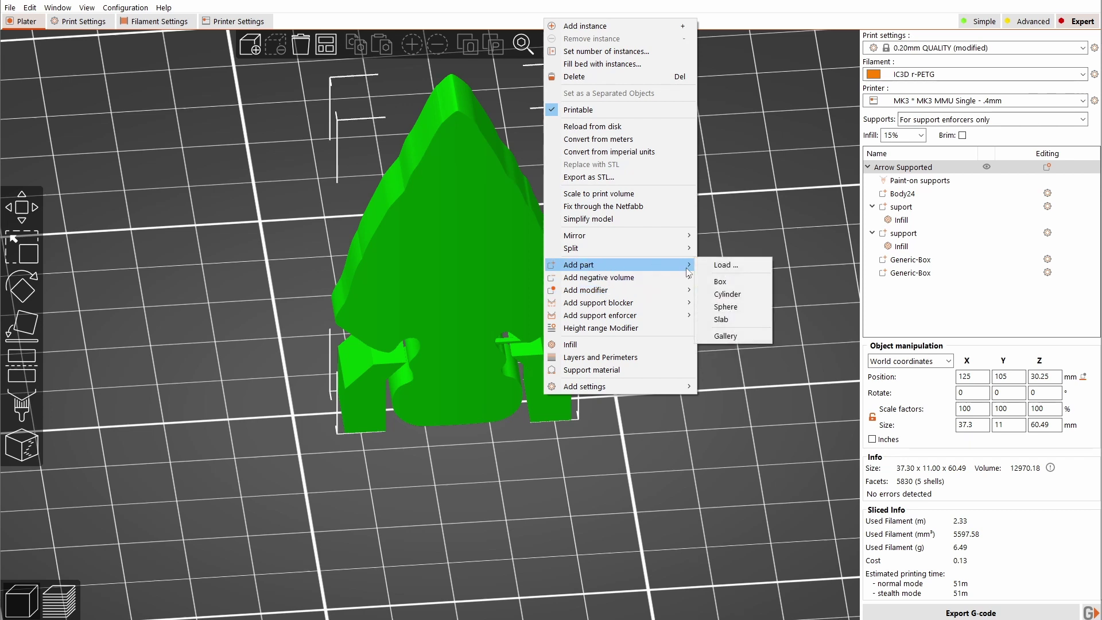
{"action": "left_click", "coordinate": [742, 281]}
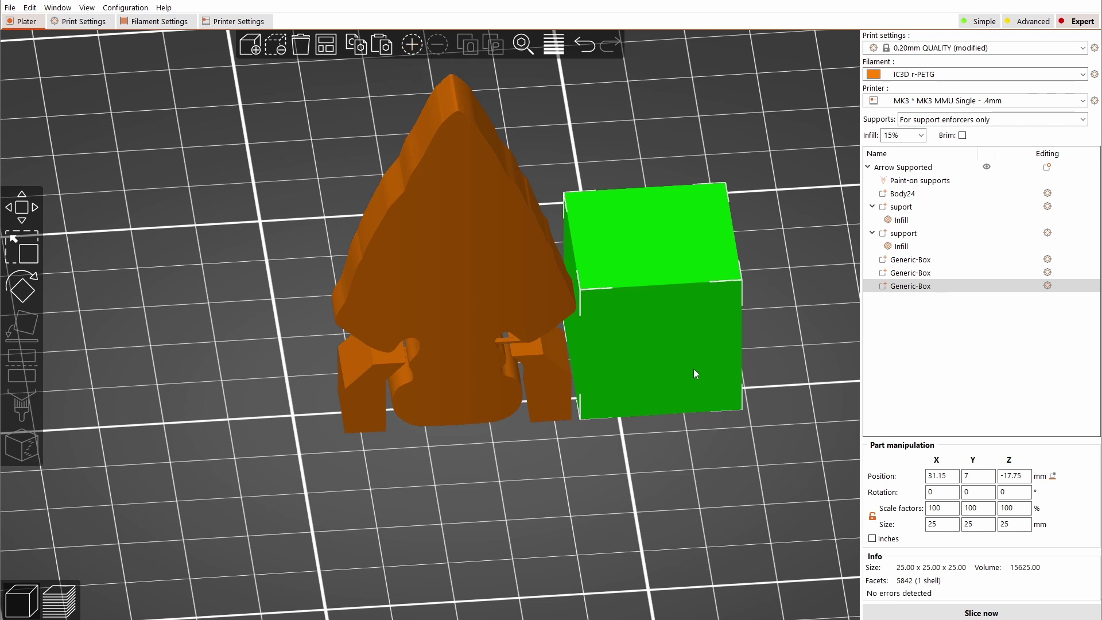
{"action": "left_click_drag", "start_coordinate": [702, 370], "coordinate": [740, 374]}
- Set the new box's height to 0.4 mm and drop it to the bed
{"action": "left_click", "coordinate": [1013, 527]}
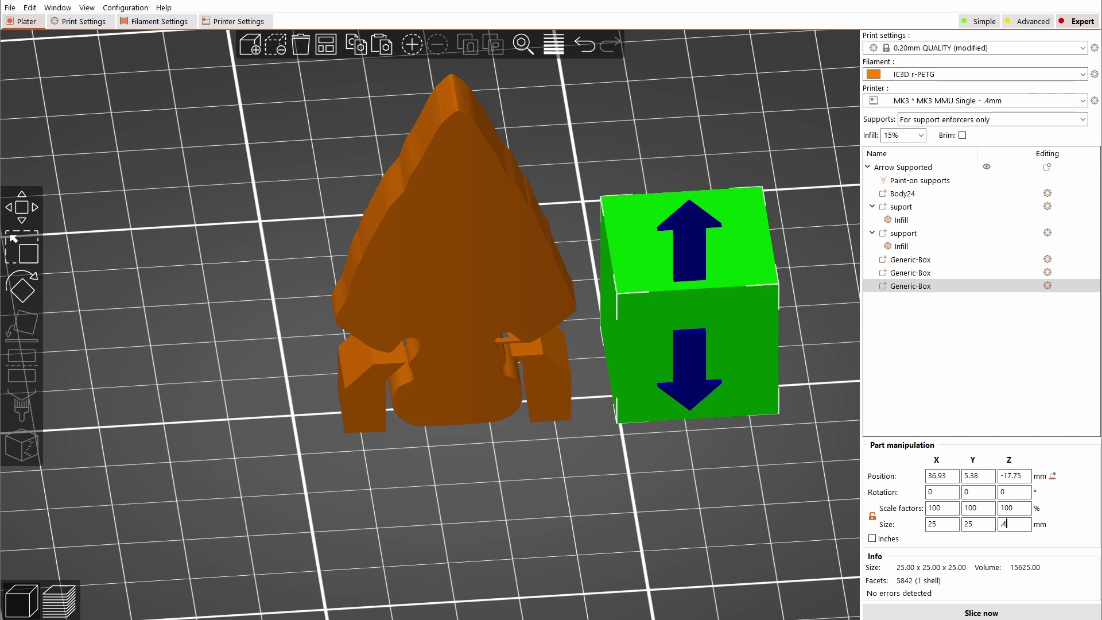
{"action": "key", "text": "Return"}
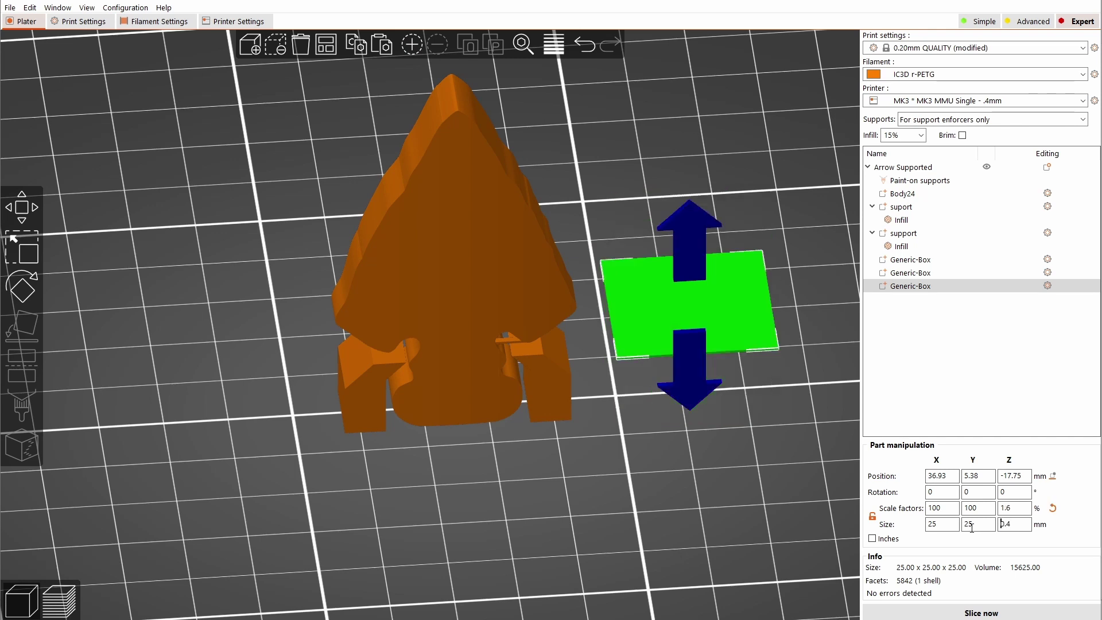
{"action": "left_click", "coordinate": [1053, 476]}
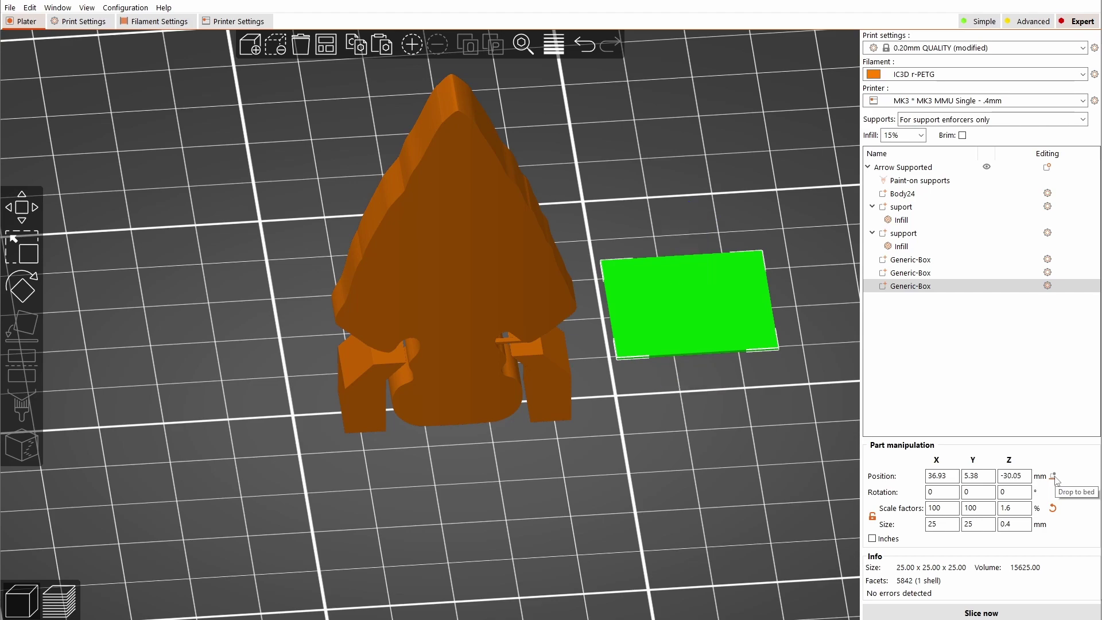
- Set the thin plate's X size to 10 mm and place it under the right support, at about X 14.38, Y 0.55
{"action": "left_click_drag", "start_coordinate": [760, 552], "coordinate": [728, 571]}
{"action": "left_click", "coordinate": [946, 524]}
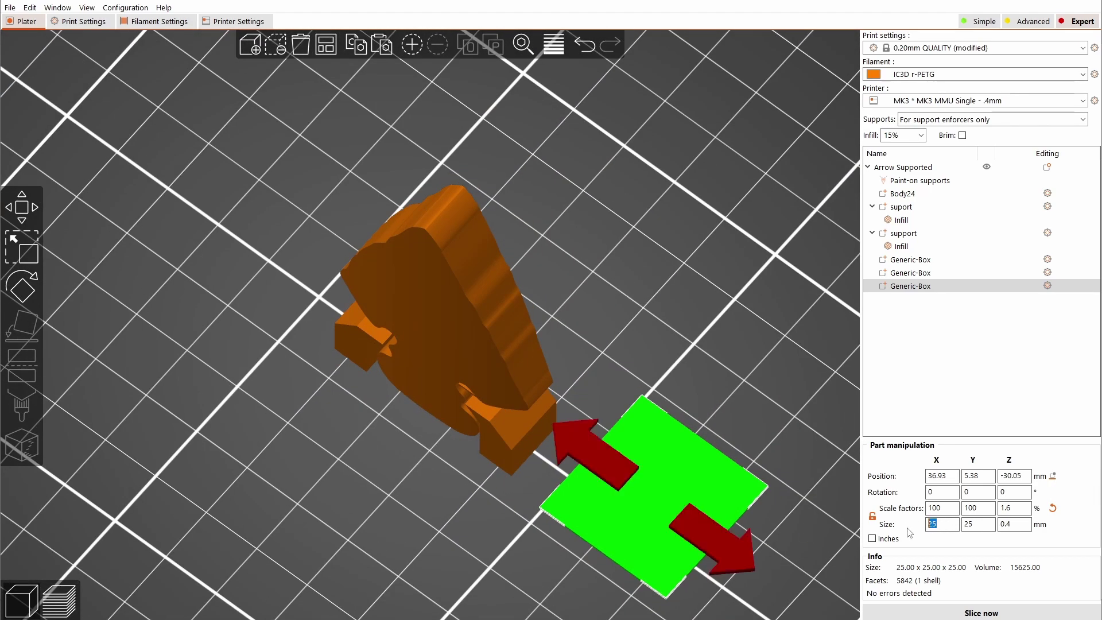
{"action": "type", "text": "10"}
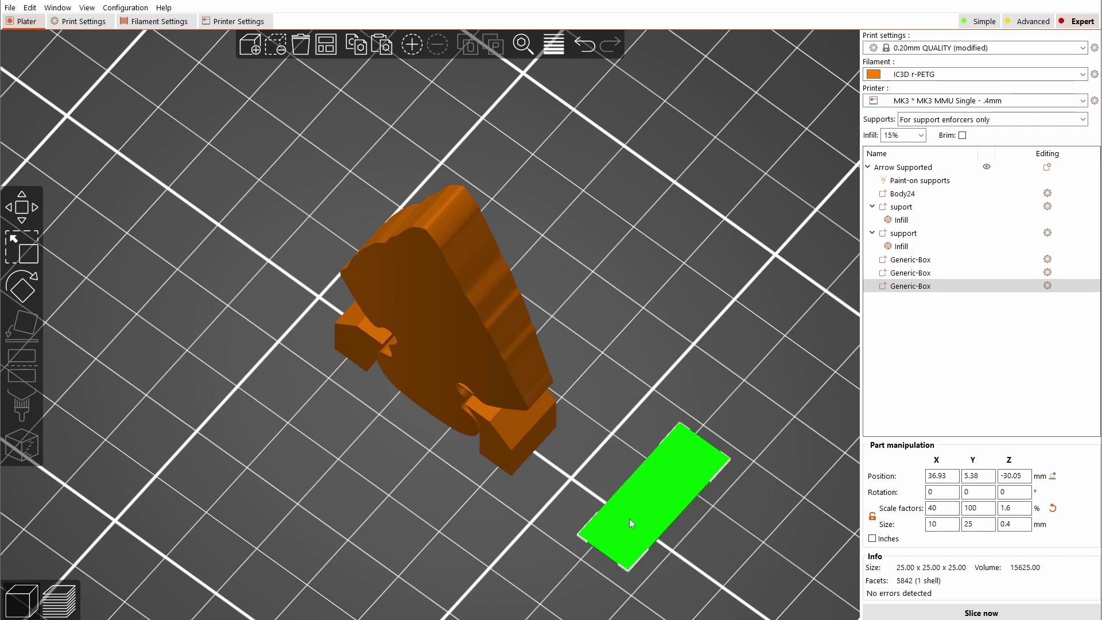
{"action": "left_click_drag", "start_coordinate": [629, 522], "coordinate": [496, 464]}
{"action": "left_click_drag", "start_coordinate": [543, 517], "coordinate": [616, 543]}
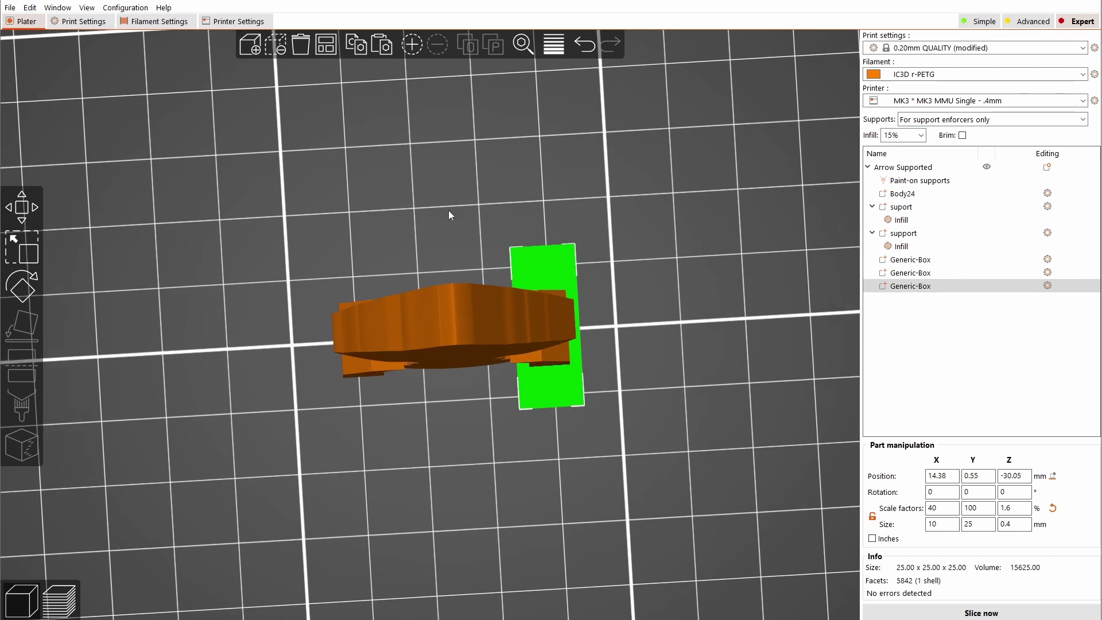
- Paste a copy of the 10 mm wide plate and place it under the left support, at about X -14.6, Y -0.47
{"action": "left_click", "coordinate": [388, 43]}
{"action": "left_click_drag", "start_coordinate": [542, 270], "coordinate": [373, 286]}
{"action": "mouse_move", "coordinate": [473, 422]}
{"action": "left_mouse_down"}
{"action": "mouse_move", "coordinate": [471, 391]}
{"action": "mouse_move", "coordinate": [470, 402]}
{"action": "left_mouse_up"}
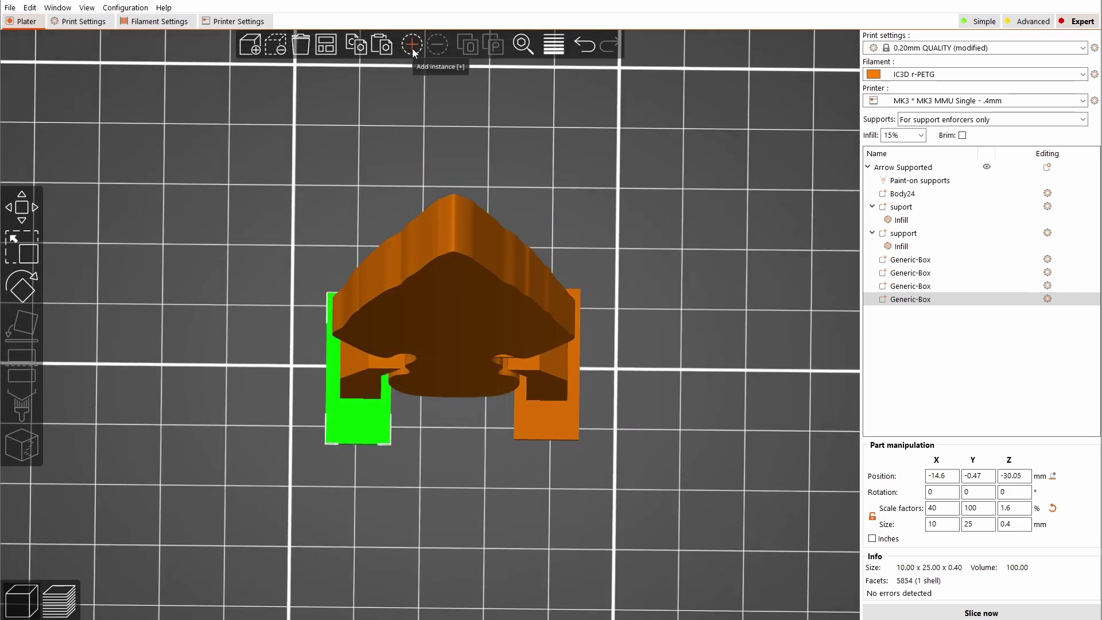
- Paste another plate scaled to about 33.6 × 8.44 mm and lay it across the rear ends of both side plates, at about Y 10.75
{"action": "left_click", "coordinate": [387, 46]}
{"action": "left_click_drag", "start_coordinate": [629, 428], "coordinate": [629, 295]}
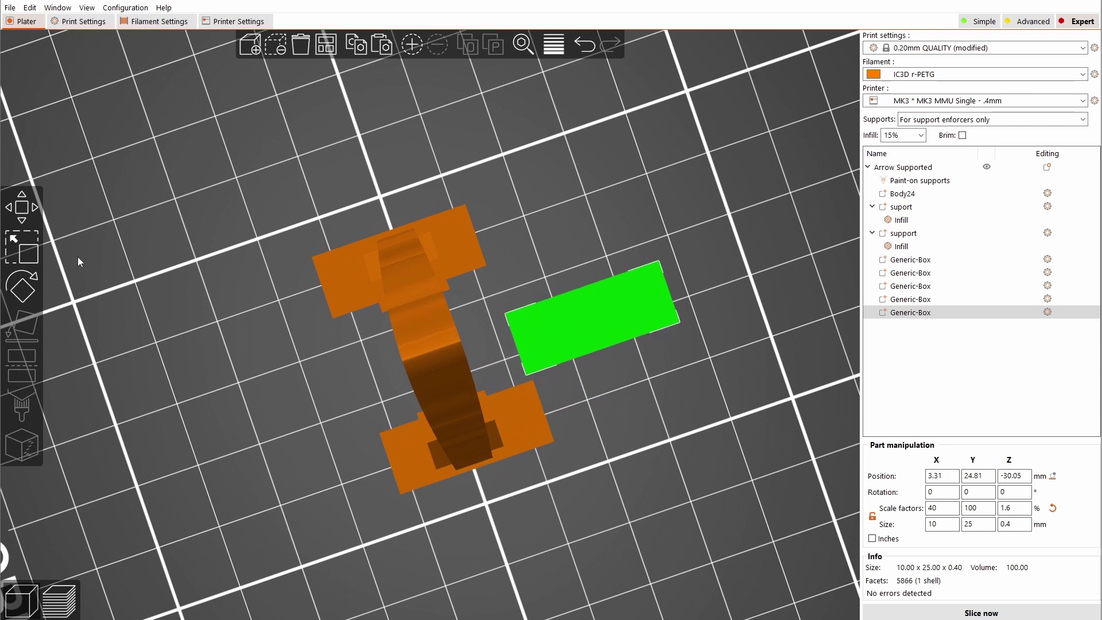
{"action": "left_click", "coordinate": [33, 246]}
{"action": "left_click_drag", "start_coordinate": [568, 253], "coordinate": [523, 135]}
{"action": "left_click_drag", "start_coordinate": [699, 282], "coordinate": [648, 298]}
{"action": "left_click", "coordinate": [12, 207]}
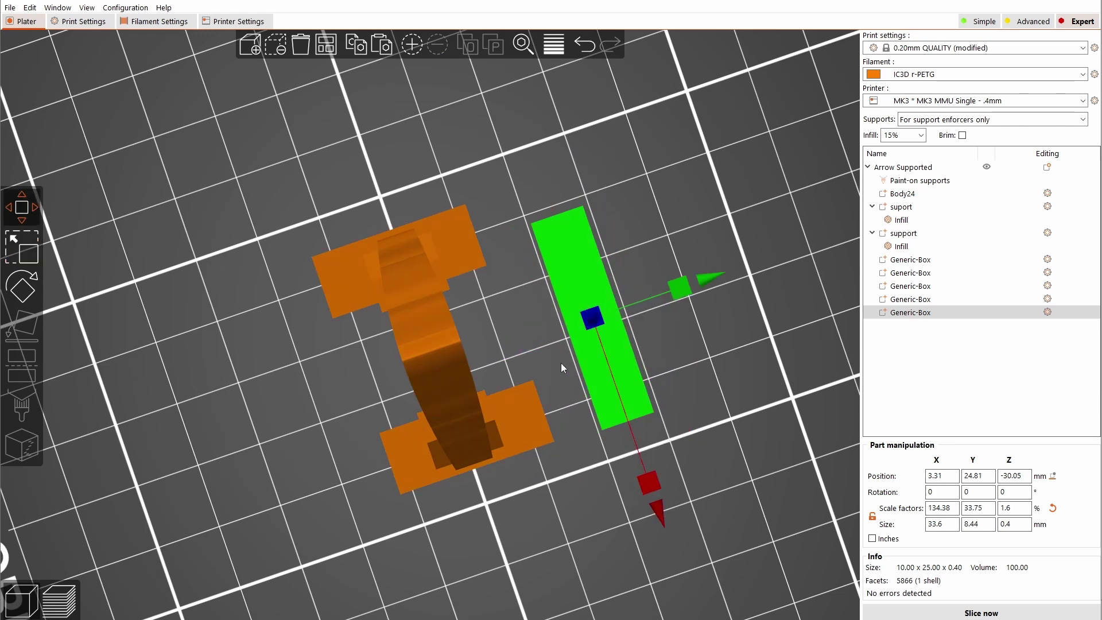
{"action": "mouse_move", "coordinate": [618, 390]}
{"action": "left_mouse_down"}
{"action": "mouse_move", "coordinate": [539, 386]}
{"action": "mouse_move", "coordinate": [528, 397]}
{"action": "mouse_move", "coordinate": [604, 378]}
{"action": "left_mouse_up"}
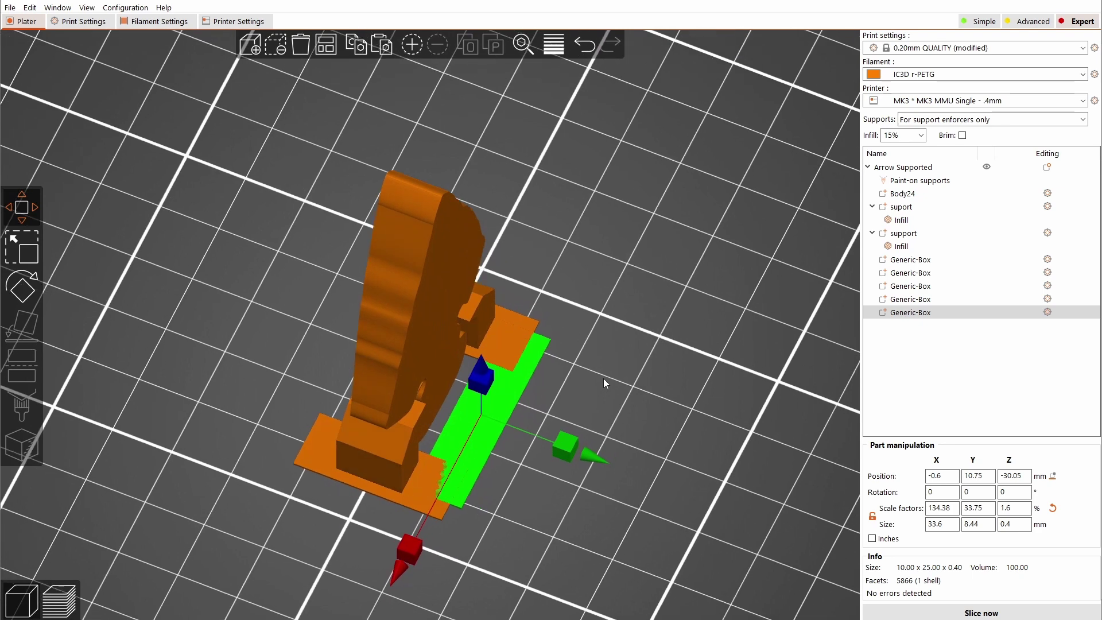
- Paste a copy of the long rear plate and lay it across the front ends of both side plates, at about Y -10.28
{"action": "left_click", "coordinate": [382, 46]}
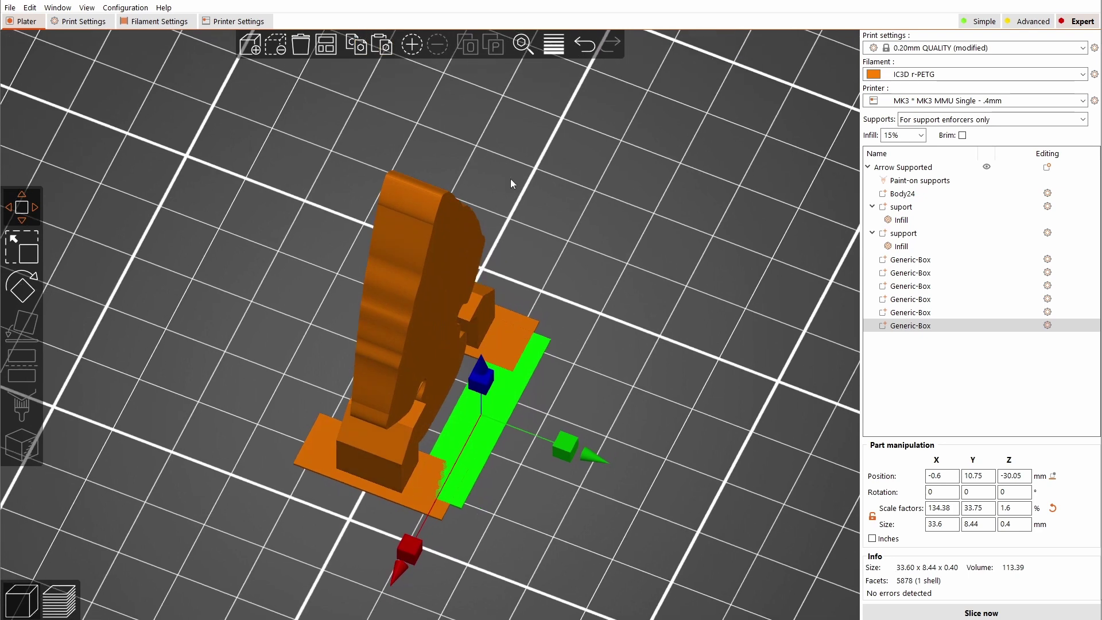
{"action": "left_click_drag", "start_coordinate": [504, 390], "coordinate": [345, 345]}
{"action": "left_click_drag", "start_coordinate": [258, 350], "coordinate": [433, 415]}
{"action": "left_click_drag", "start_coordinate": [574, 402], "coordinate": [657, 339]}
- Slice the object and inspect the thin base frame around the supports and arrowhead
{"action": "left_click", "coordinate": [1038, 615]}
{"action": "scroll", "coordinate": [739, 535], "scroll_direction": "up", "scroll_amount": 5}
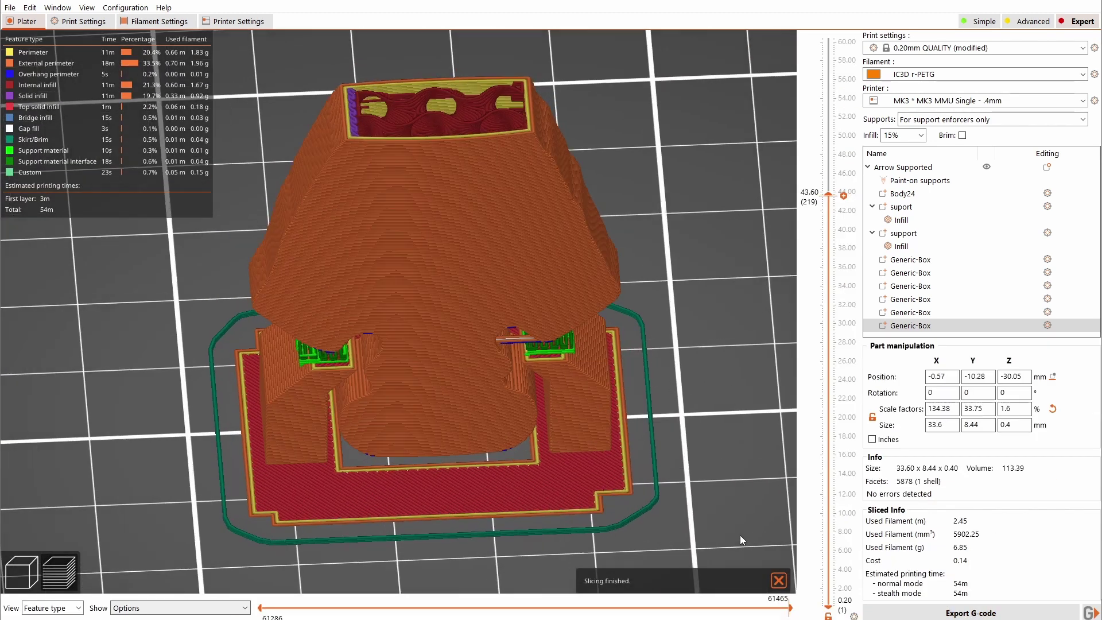
{"action": "left_click_drag", "start_coordinate": [710, 445], "coordinate": [698, 384]}
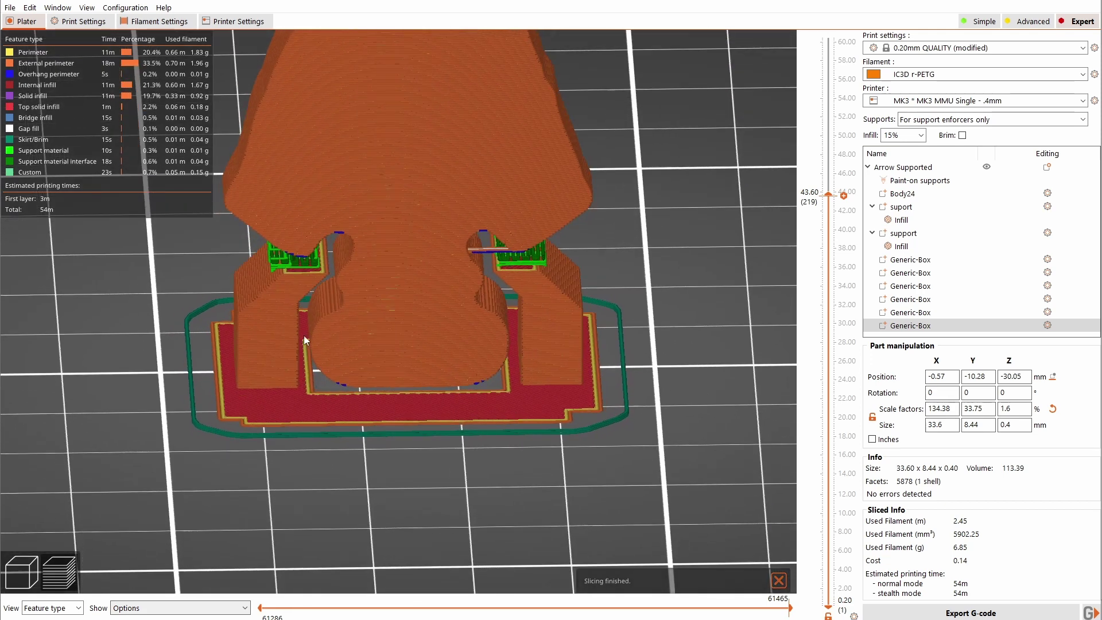